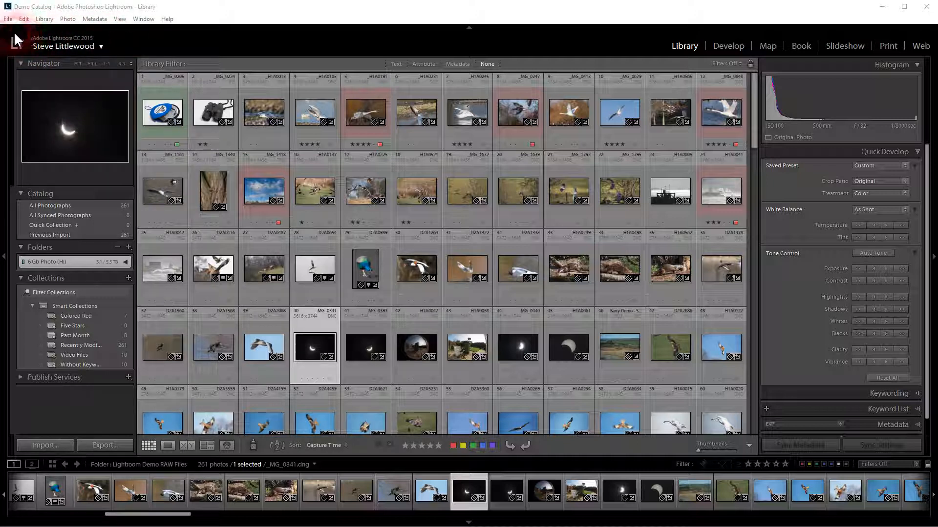
Expand the folder tree of the 6Gb Photo (H:) drive to show the subfolders of Lightroom Demo RAW Files and 5D Mk2
click(213, 111)
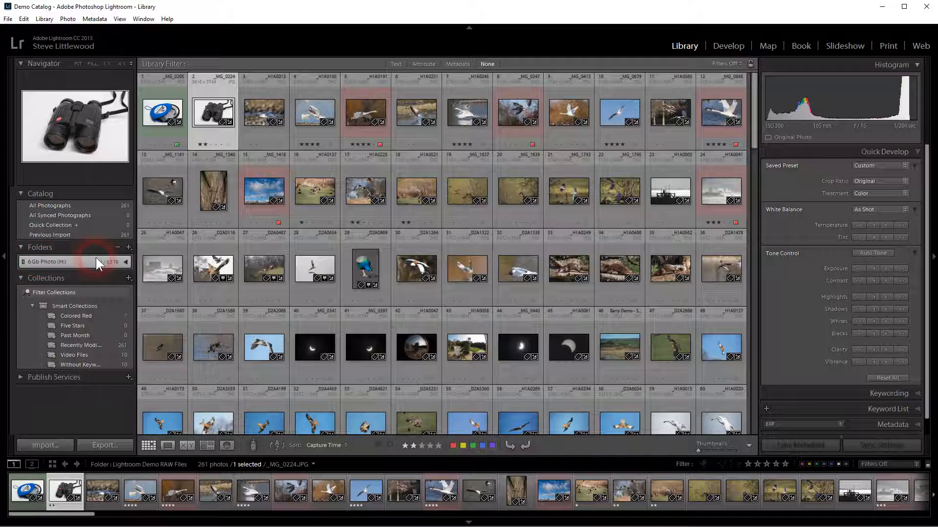
click(125, 259)
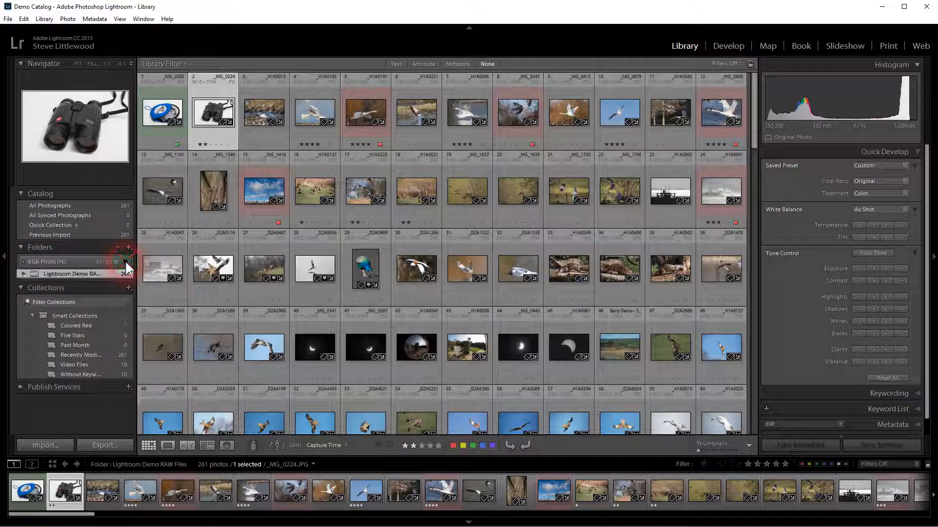
click(23, 273)
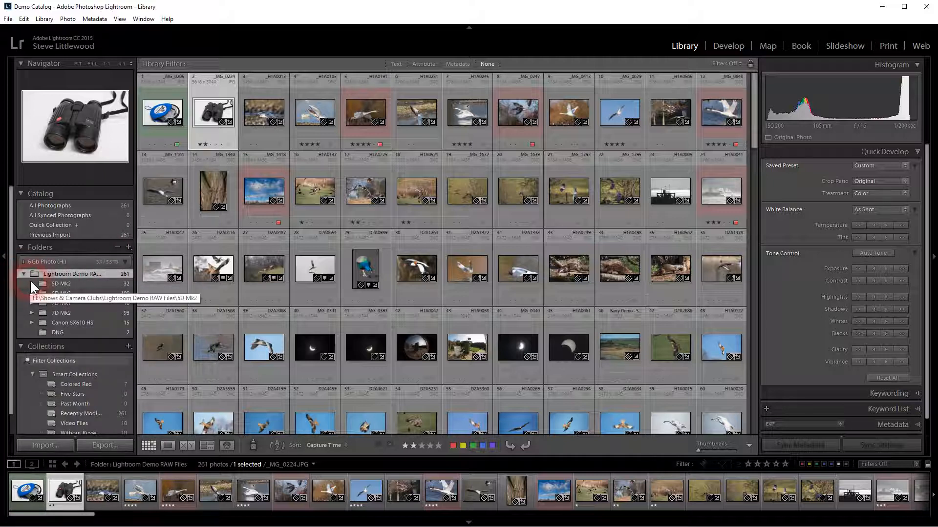
click(31, 282)
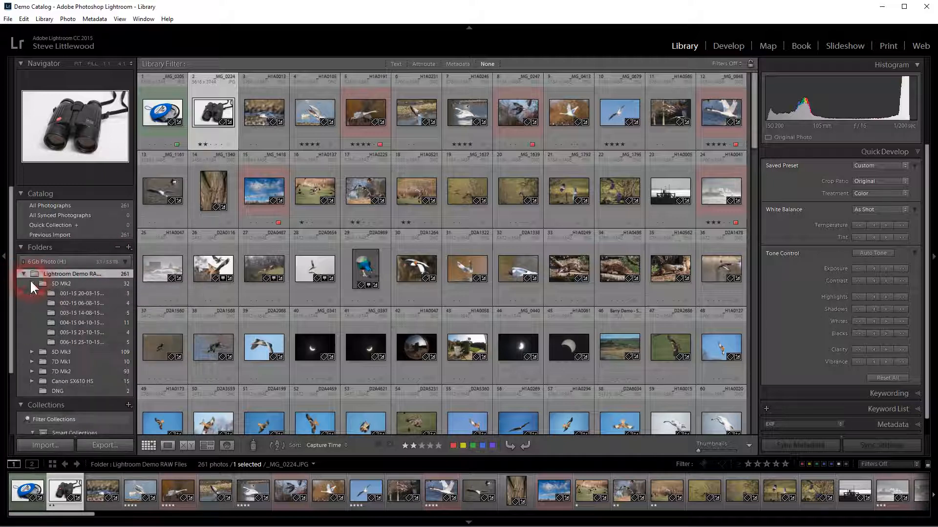
click(62, 293)
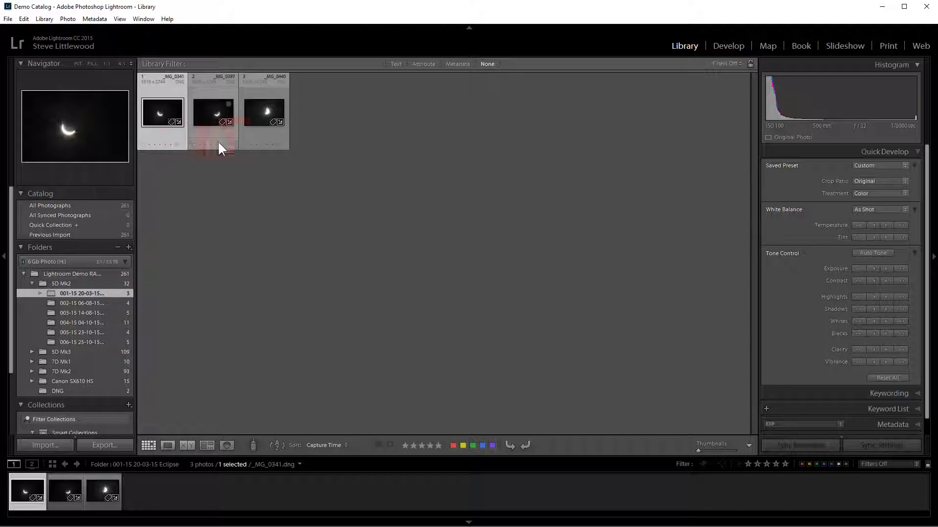
click(48, 283)
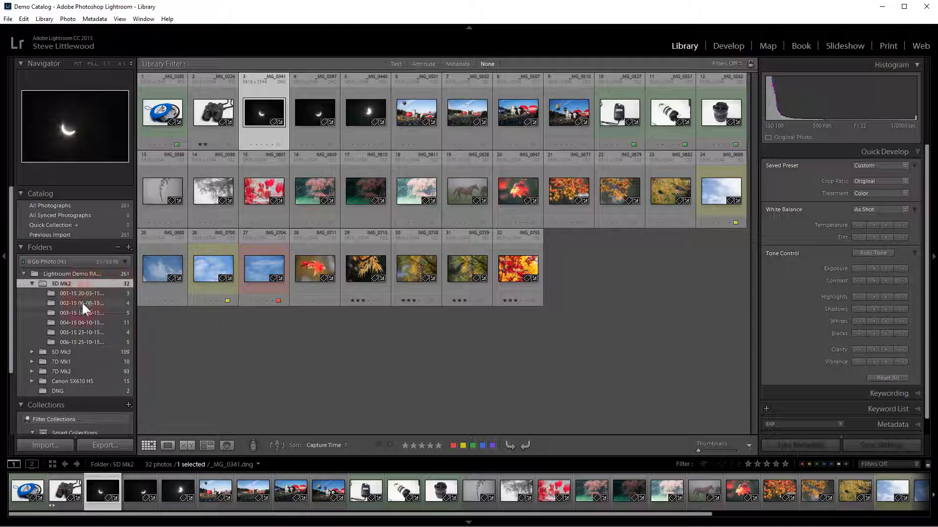
click(40, 273)
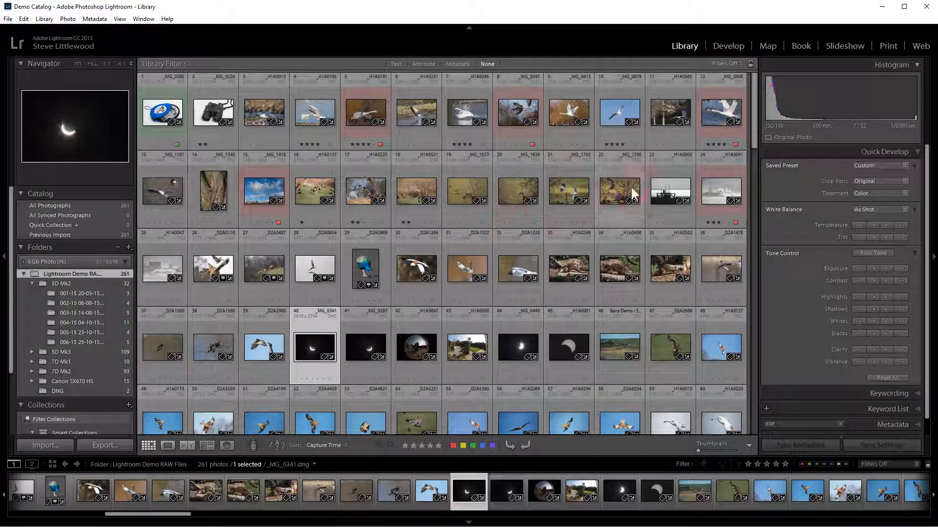
mouse_move(755, 139)
mouse_down()
mouse_move(769, 410)
mouse_move(748, 125)
mouse_up()
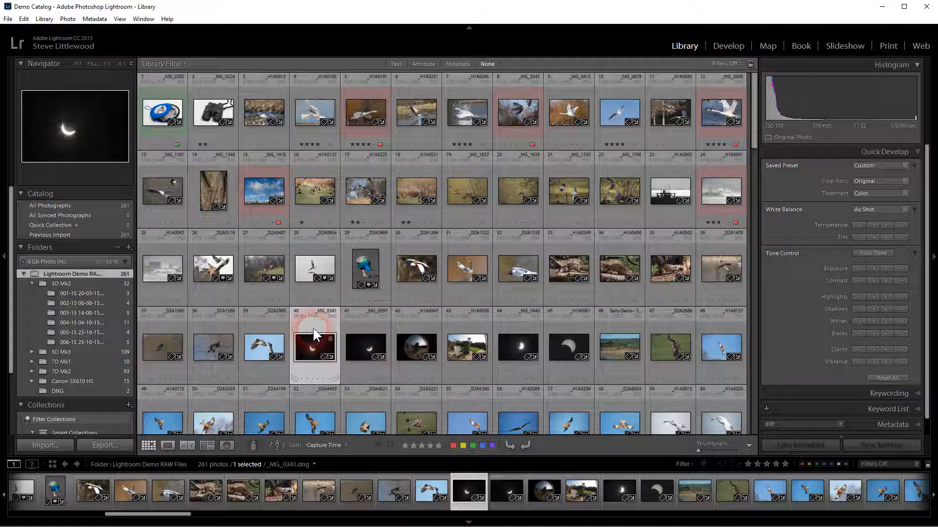
Enable showing the import dialog when a memory card is detected in the general preferences
click(24, 19)
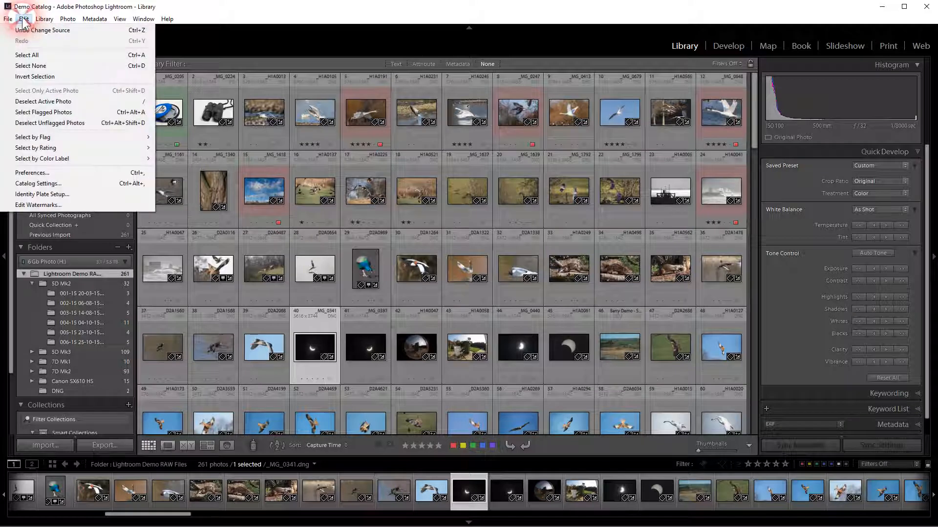
click(57, 173)
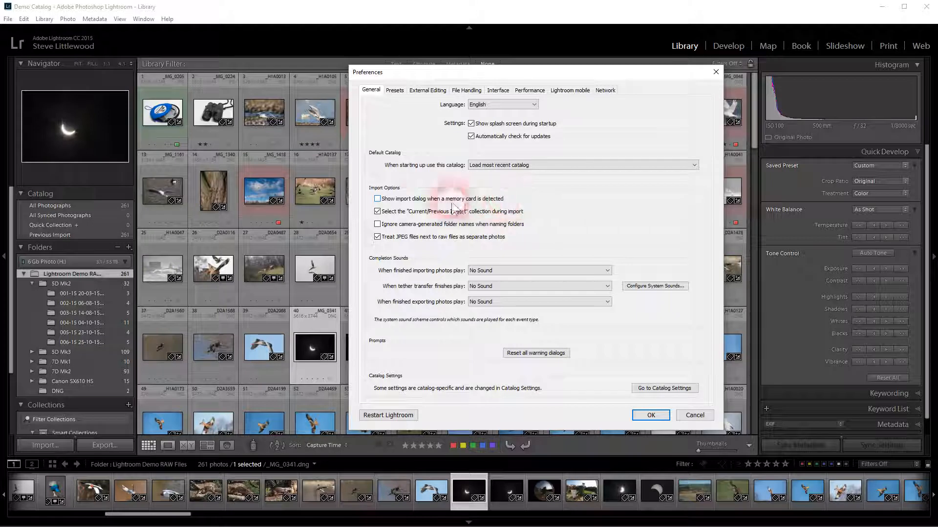
click(377, 199)
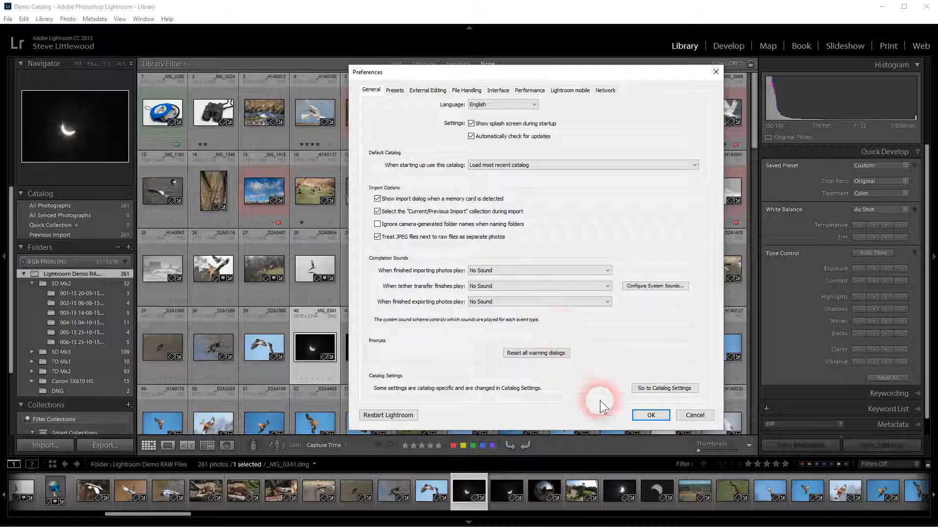
click(637, 416)
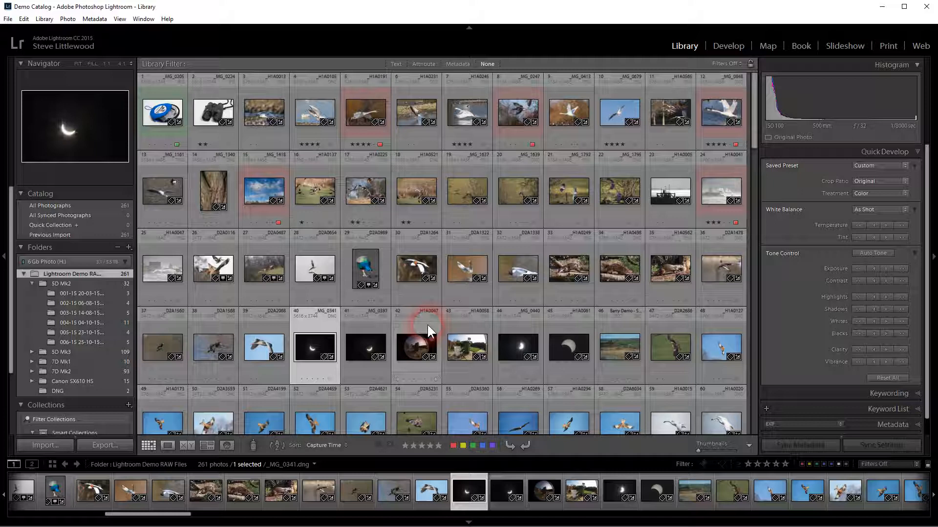
Start a photo import from the EOS_DIGITAL (M:) memory card with all of its photos checked
key(ctrl+shift+i)
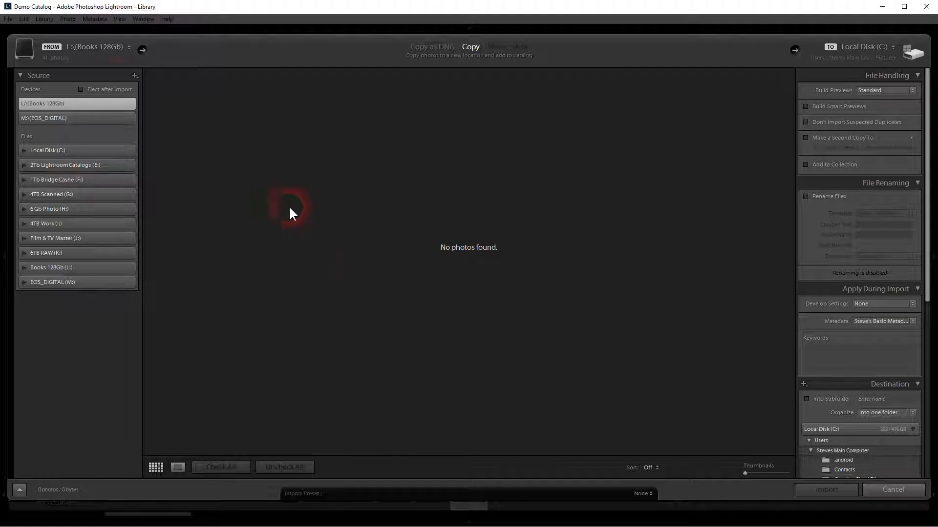
click(49, 118)
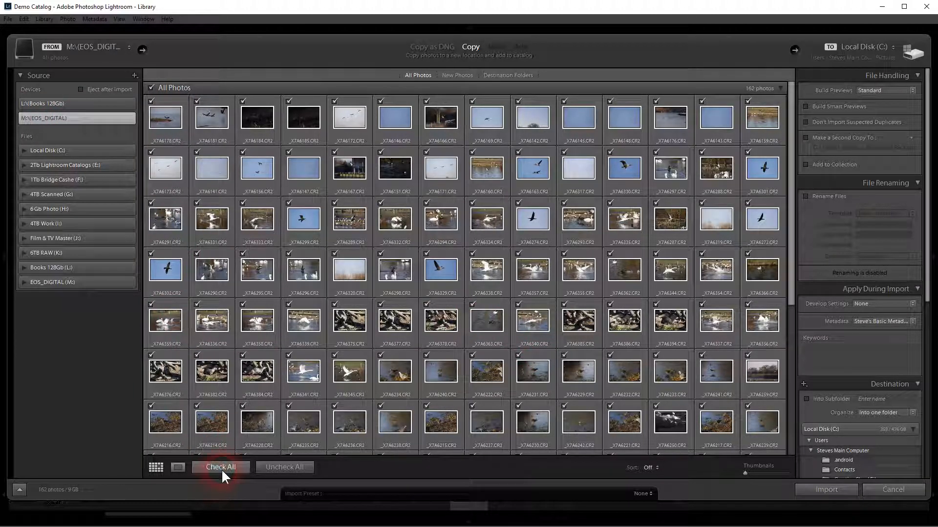
click(230, 343)
click(243, 355)
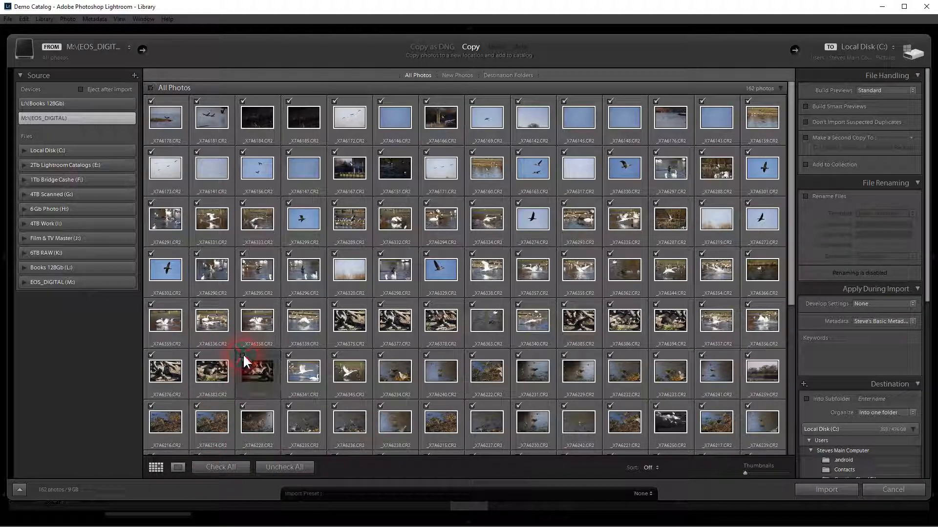
click(243, 355)
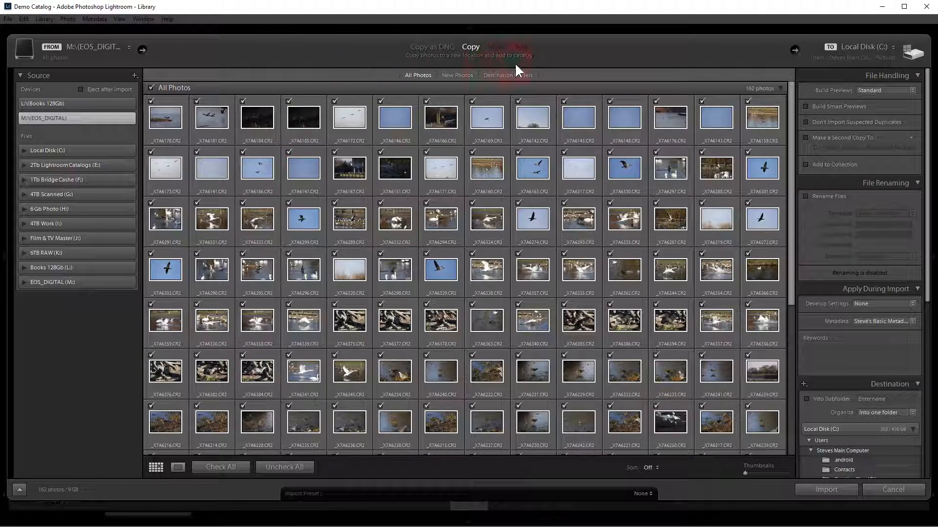
Set the import method to Copy and build Standard previews
click(436, 46)
click(473, 45)
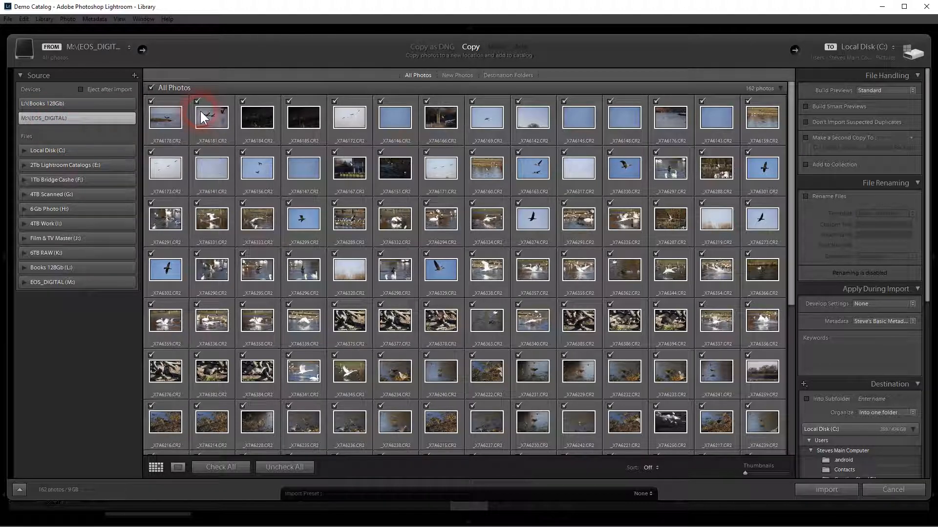
mouse_move(204, 119)
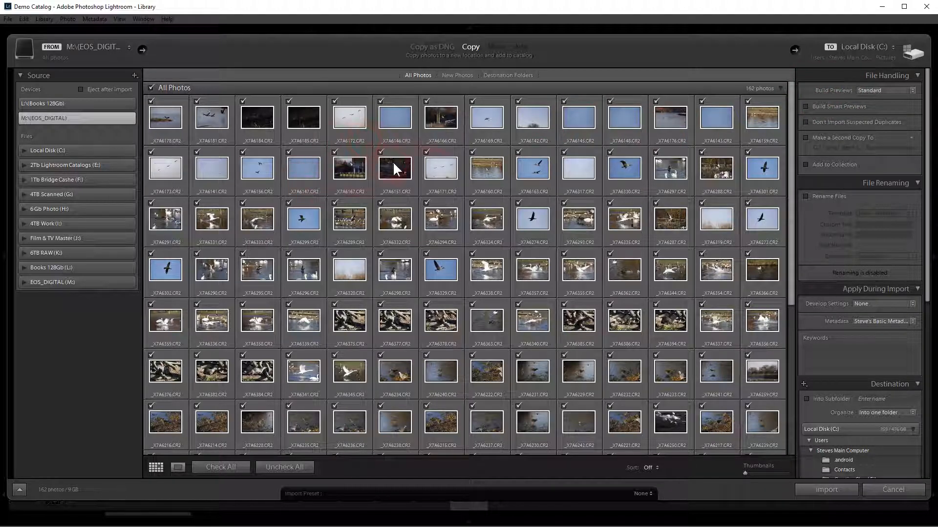
mouse_move(444, 169)
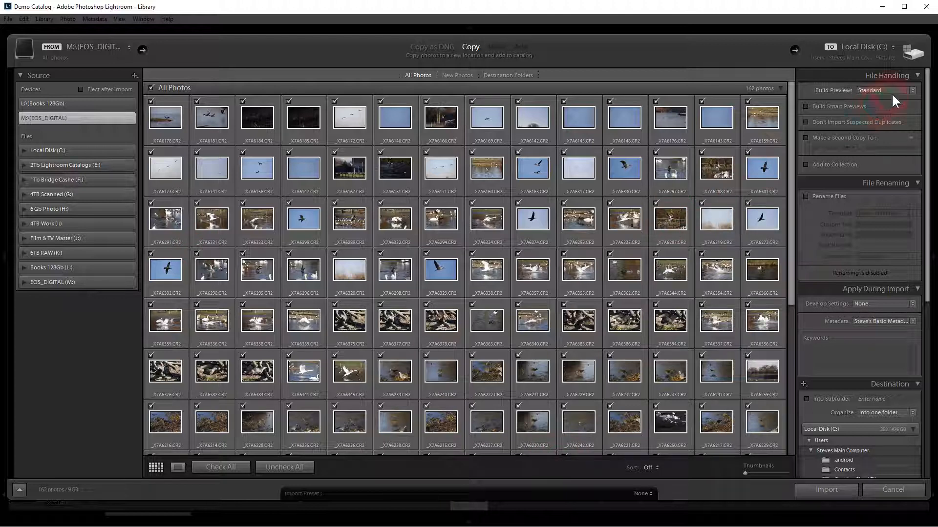
click(905, 89)
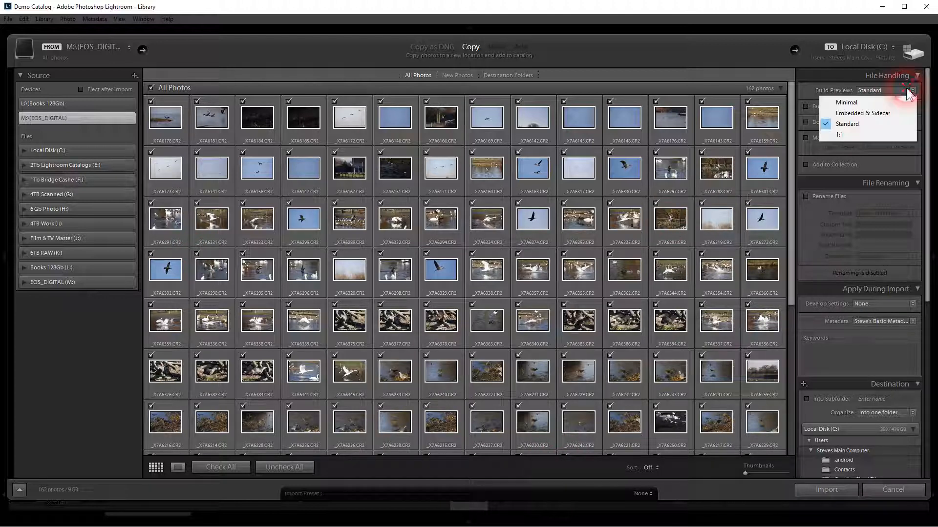
click(845, 123)
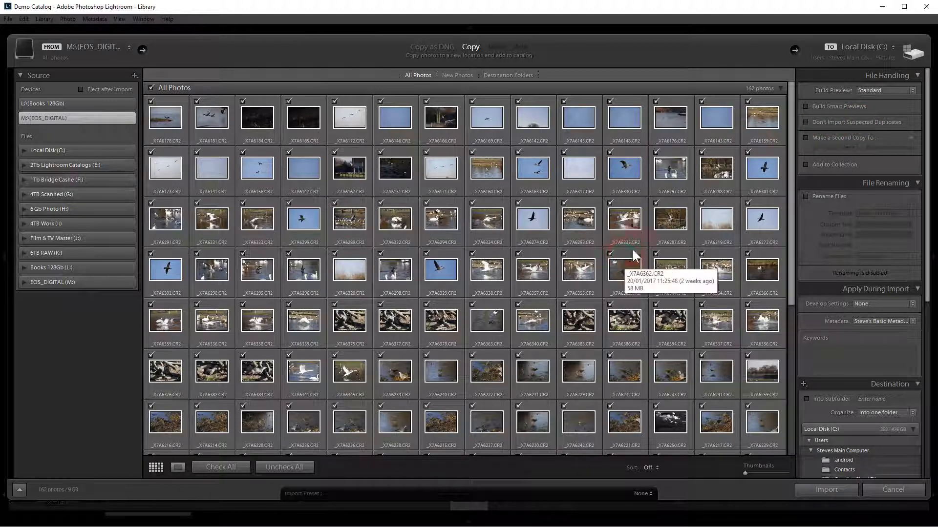
Try out the option to make a second copy, look at choosing its backup folder, and disable the option again
click(806, 138)
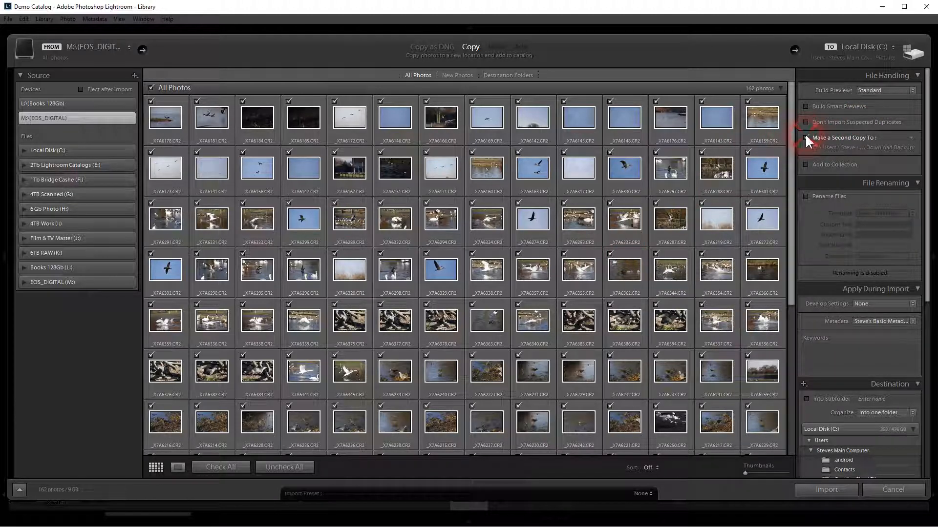
click(911, 138)
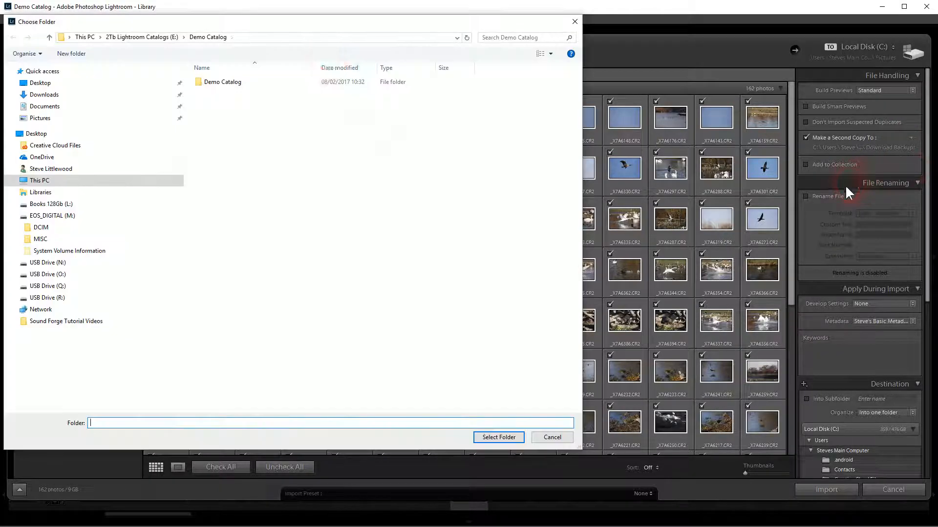
drag(471, 21, 591, 49)
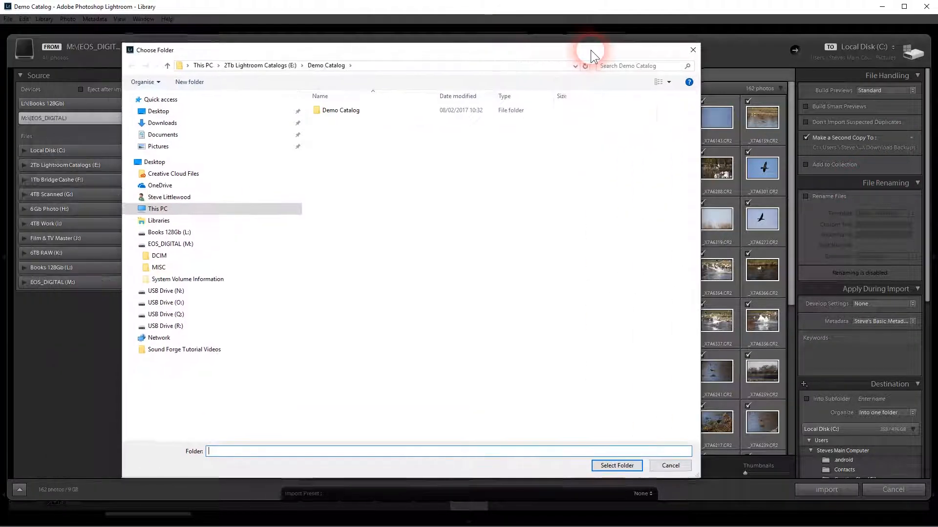
click(693, 51)
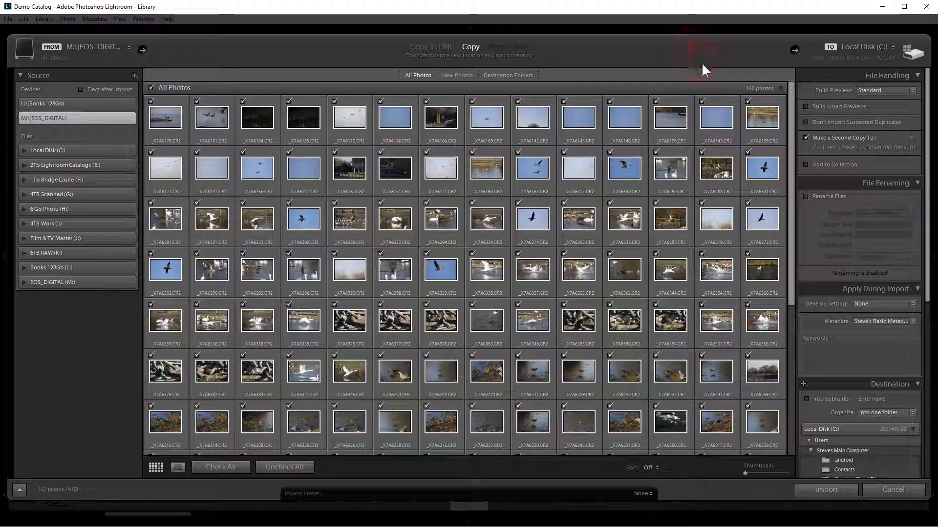
click(805, 138)
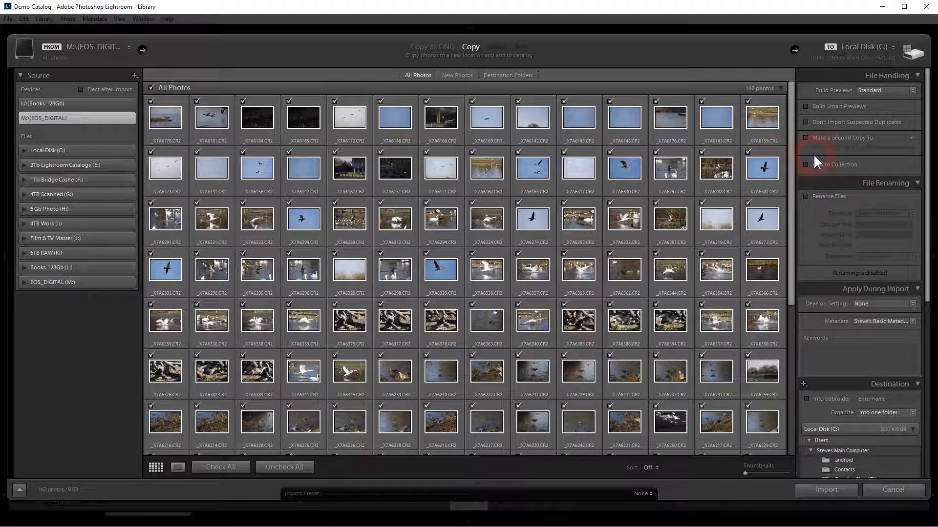
Turn on file renaming to review the available naming templates, and switch renaming off again
click(806, 197)
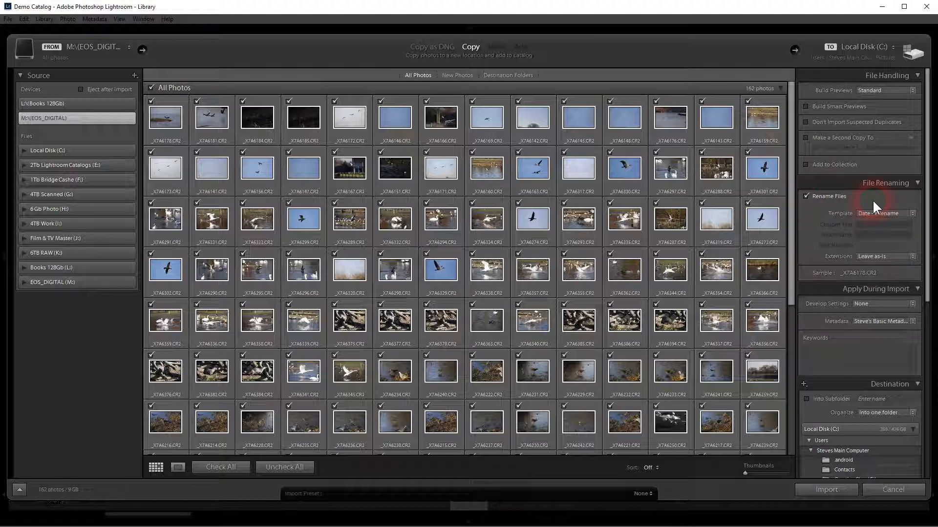
click(912, 211)
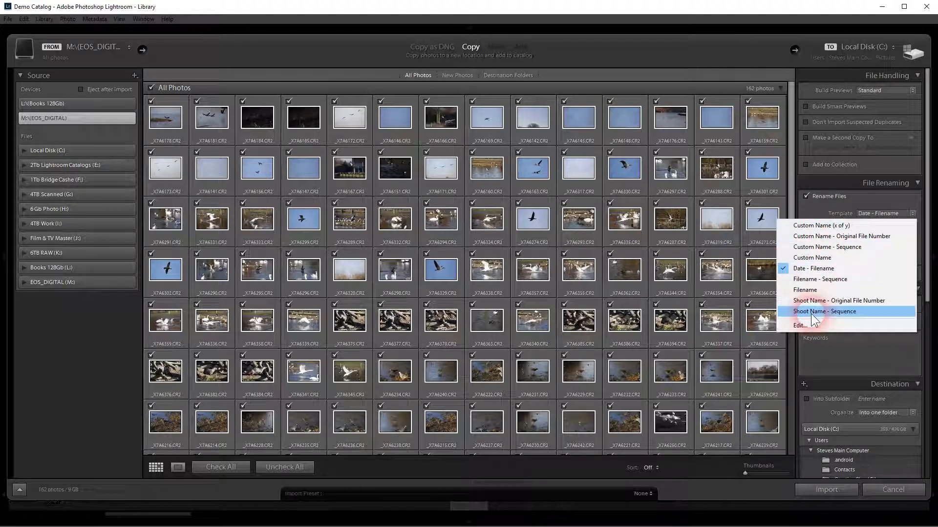
click(918, 229)
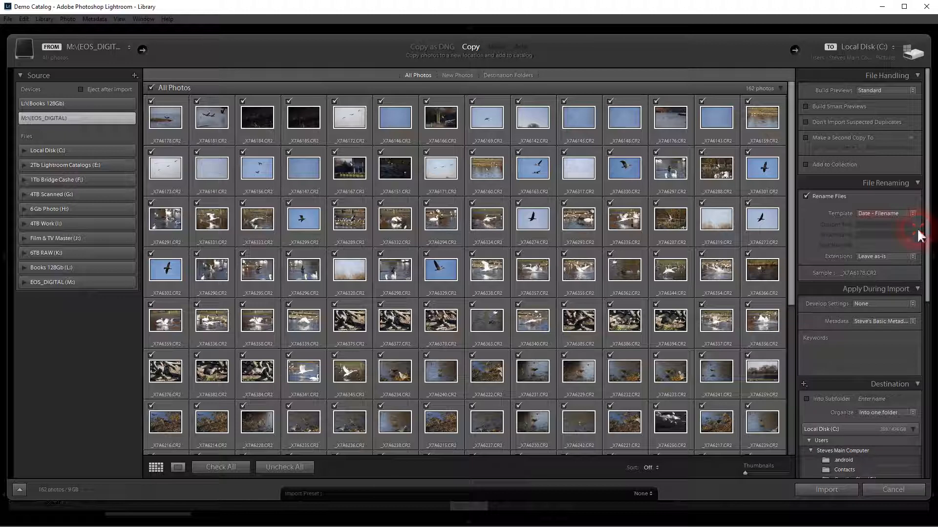
click(805, 196)
click(805, 195)
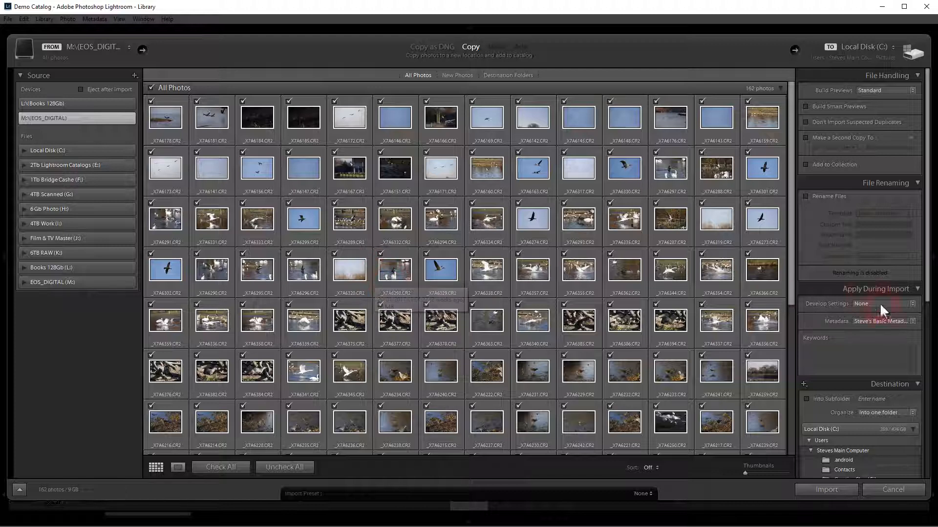
Apply the Basic Adjustments user preset as the develop settings during import
click(912, 300)
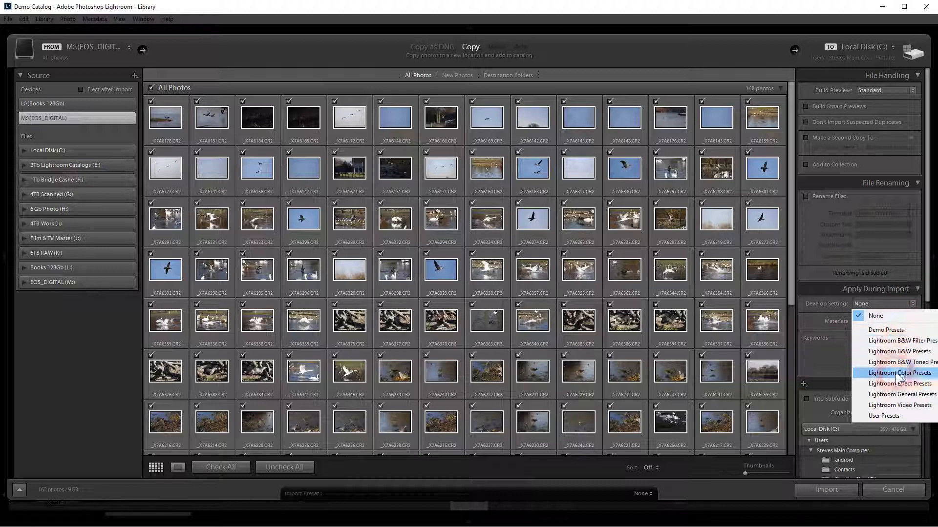
mouse_move(899, 375)
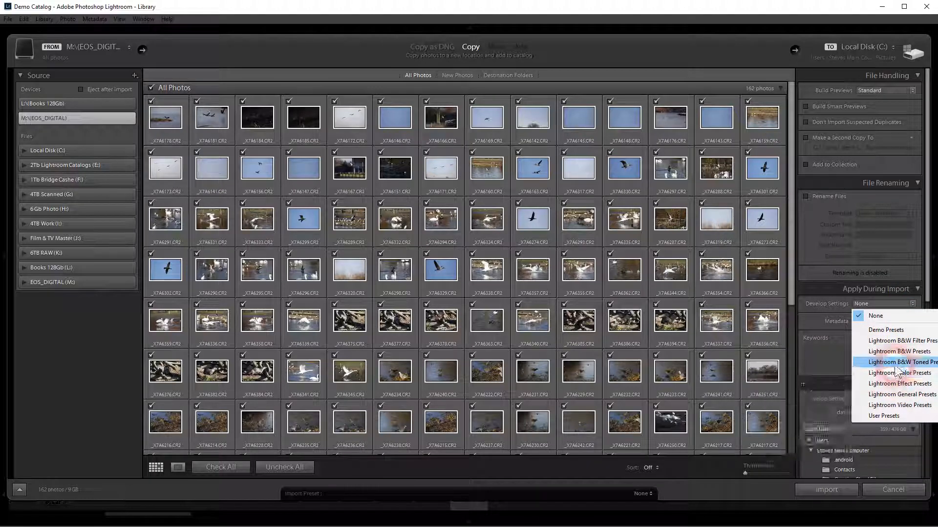
mouse_move(879, 388)
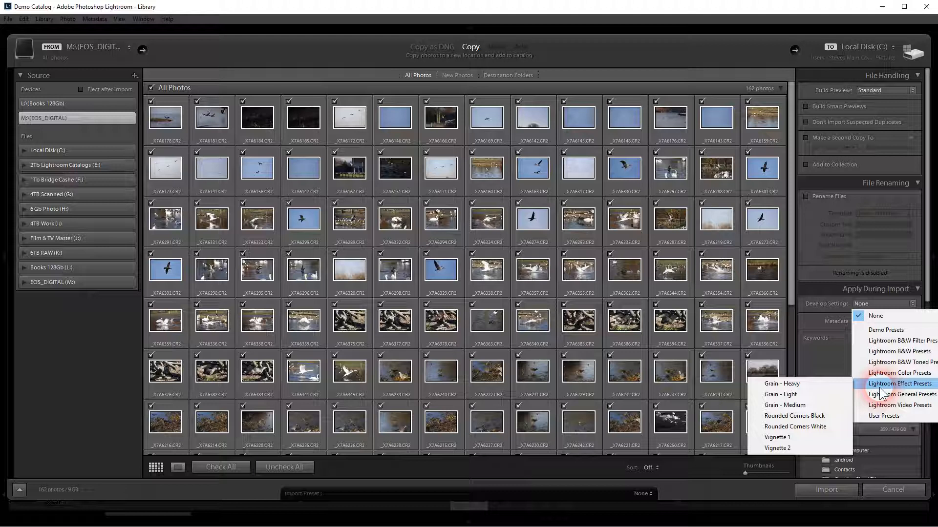
mouse_move(881, 417)
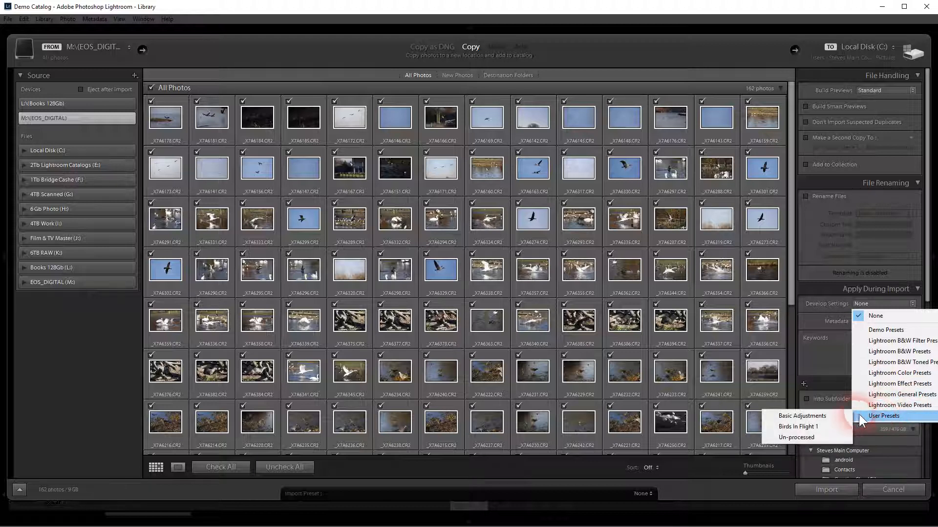
click(818, 419)
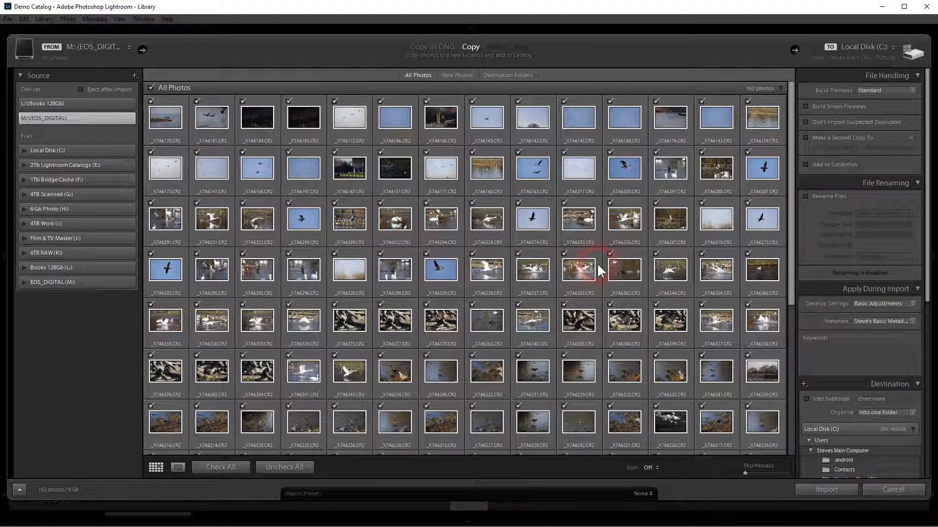
Apply the saved Basic Metadata preset as the metadata for the photos during import
click(912, 321)
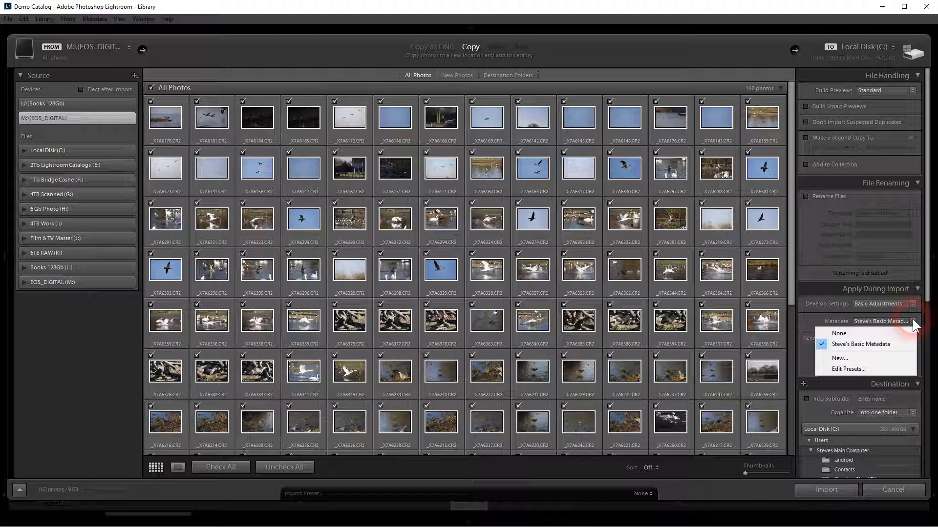
click(887, 342)
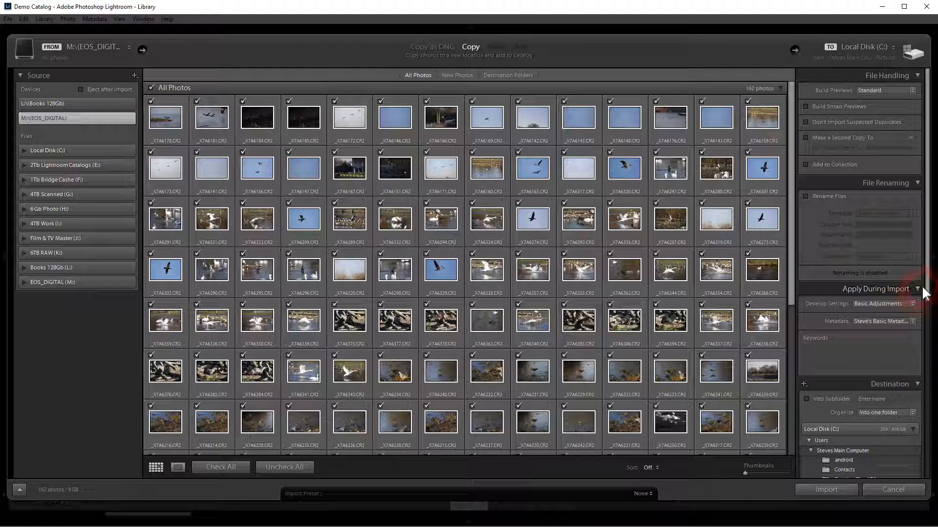
Collapse the Pictures folder and the user folder on Local Disk (C:) in the import destination tree
drag(927, 293, 932, 423)
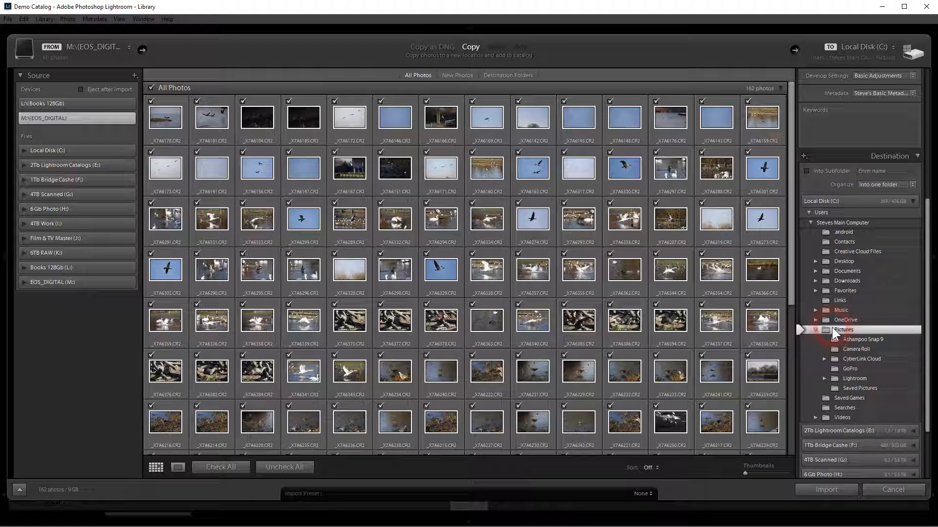
click(814, 330)
scroll(838, 307, up, 2)
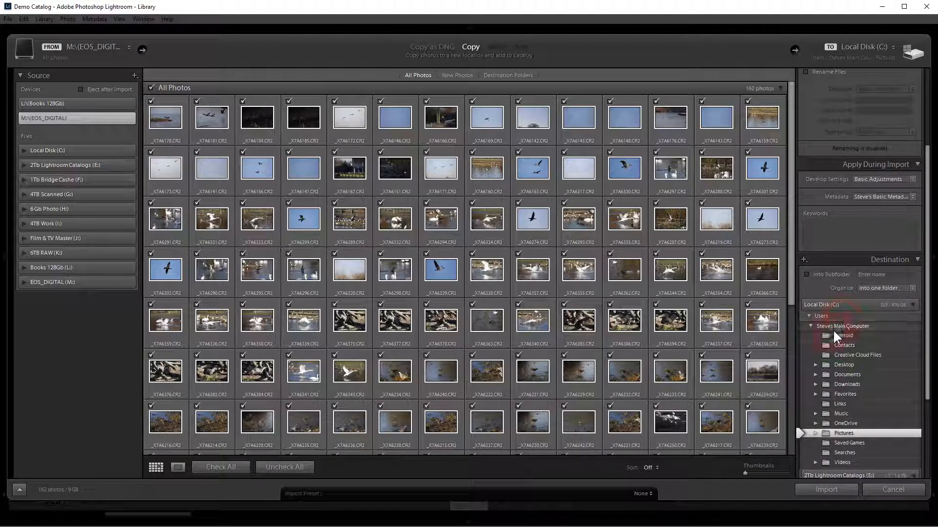
click(820, 326)
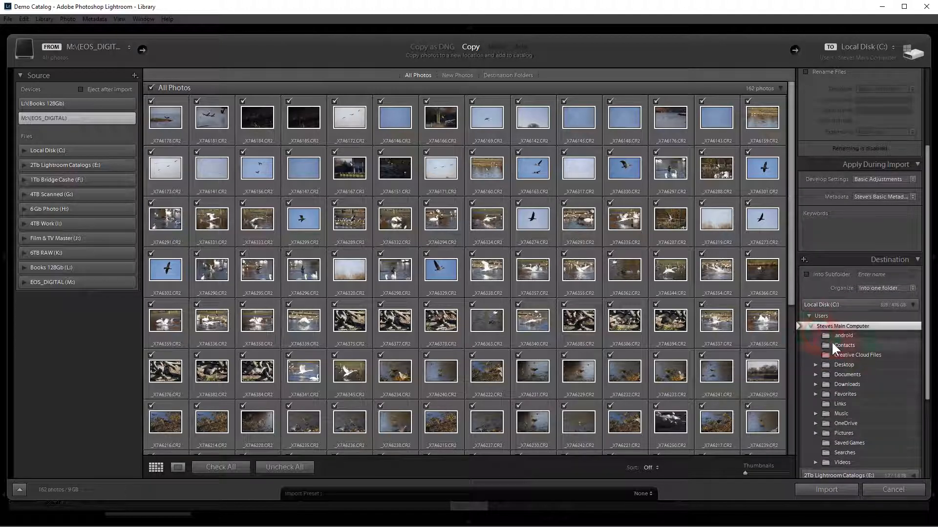
click(811, 324)
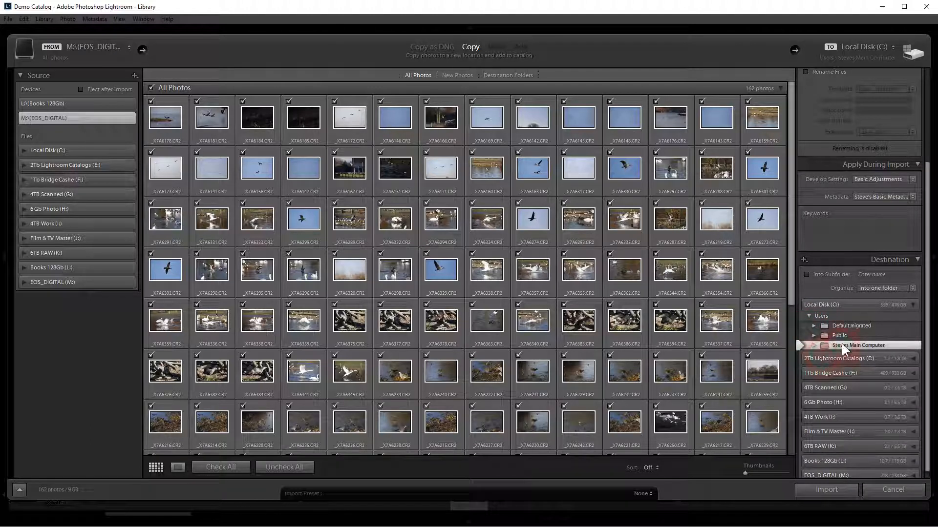
scroll(843, 344, down, 1)
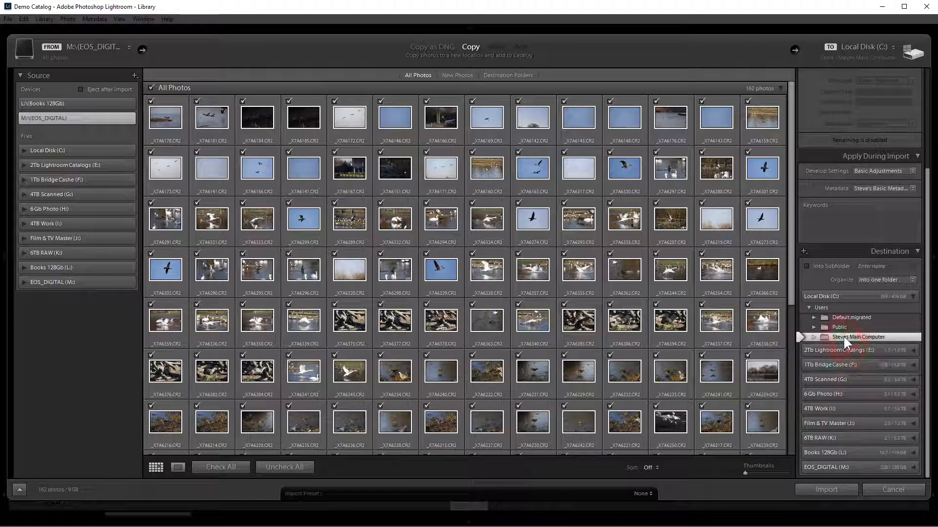
Set the import destination to the Lightroom Demo RAW Files folder inside Shows & Camera Clubs on the 6 Gb Photo (H:) drive
click(819, 393)
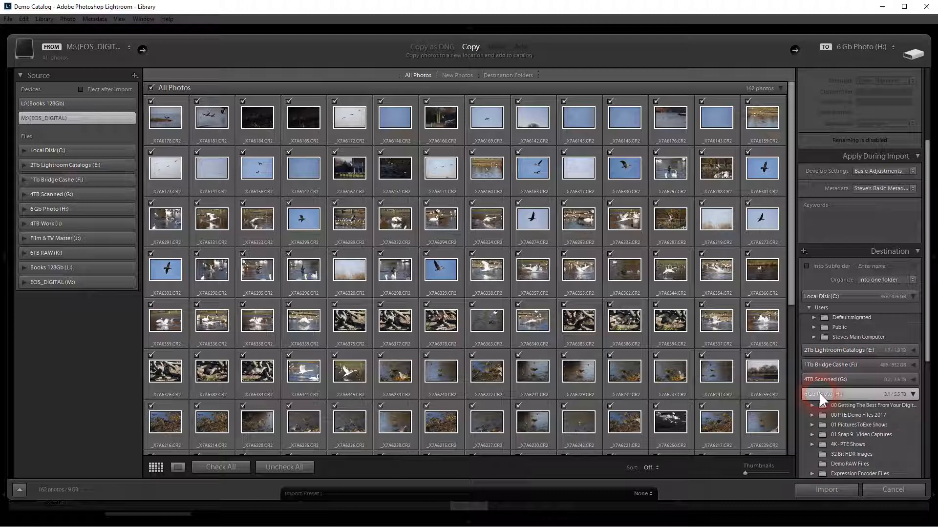
scroll(825, 398, down, 3)
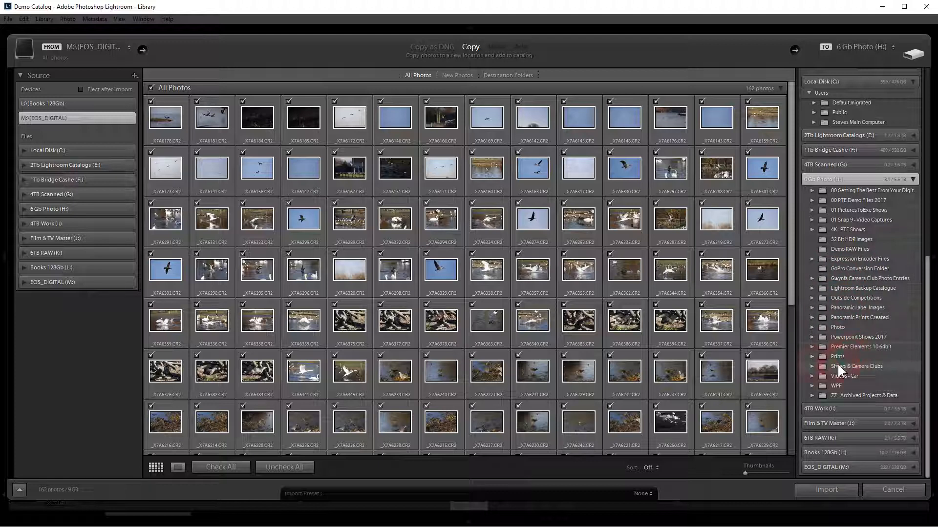
click(810, 365)
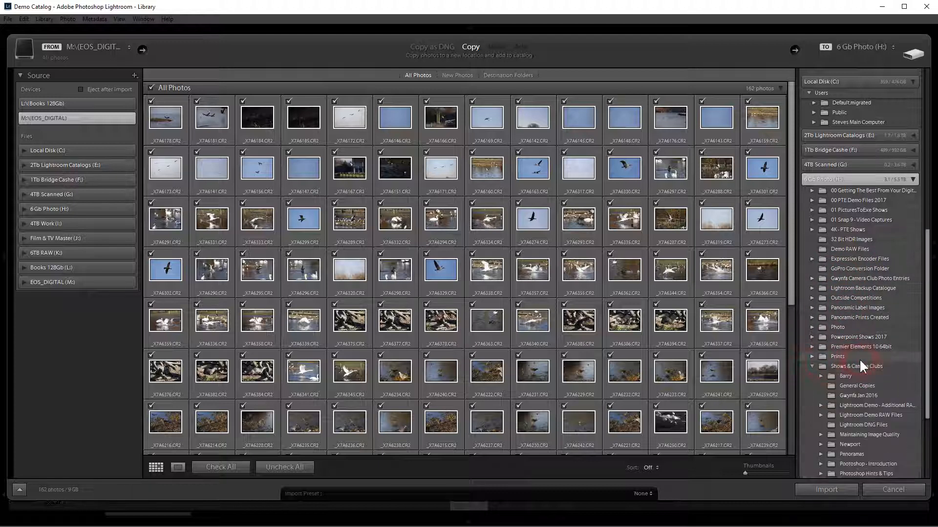
click(837, 409)
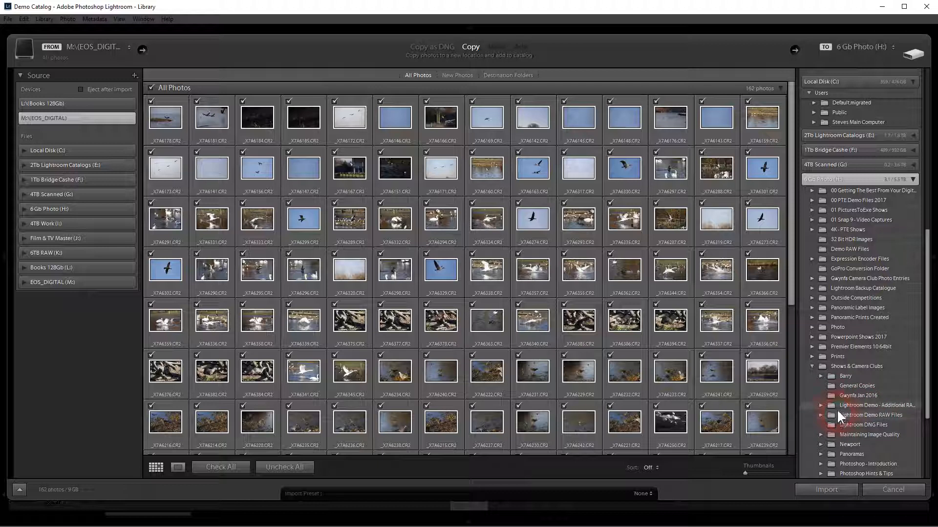
click(836, 415)
click(831, 414)
click(820, 415)
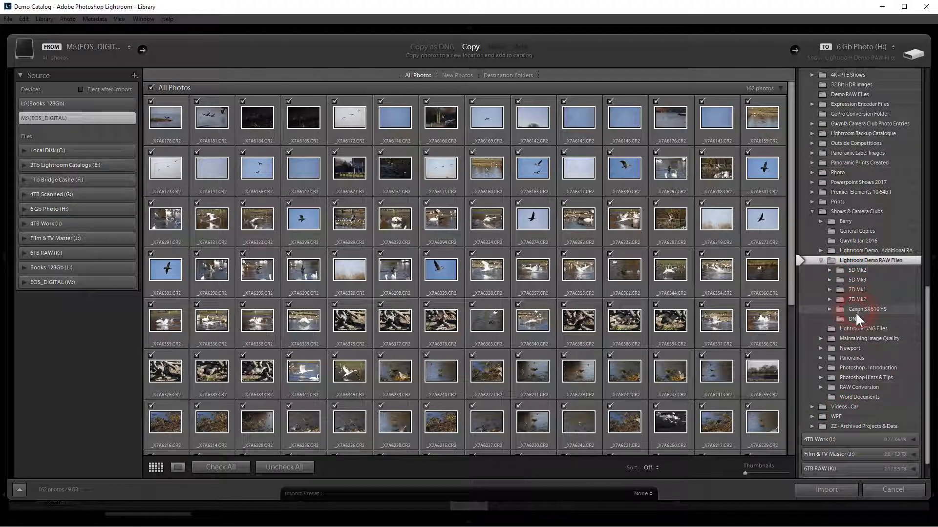
Enable copying the photos into a subfolder of the destination and name it Slimbridge
scroll(847, 294, up, 3)
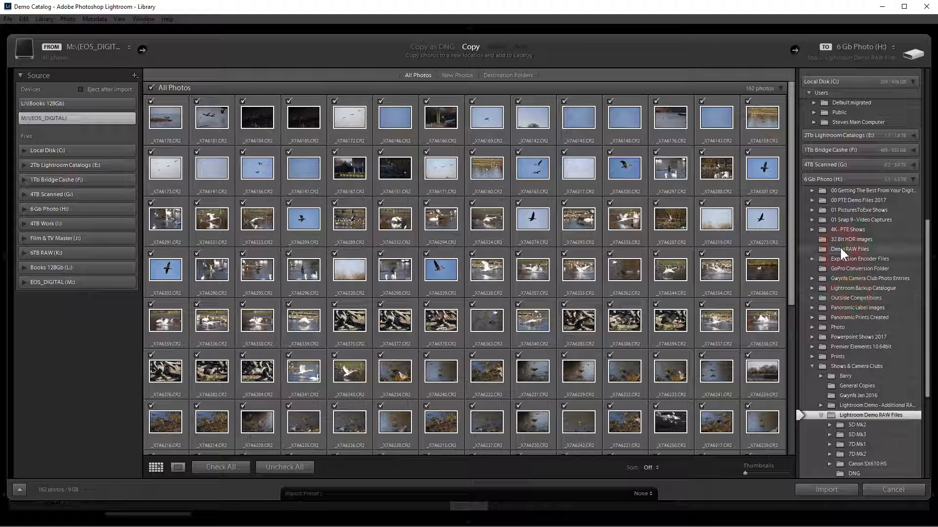
scroll(859, 279, up, 2)
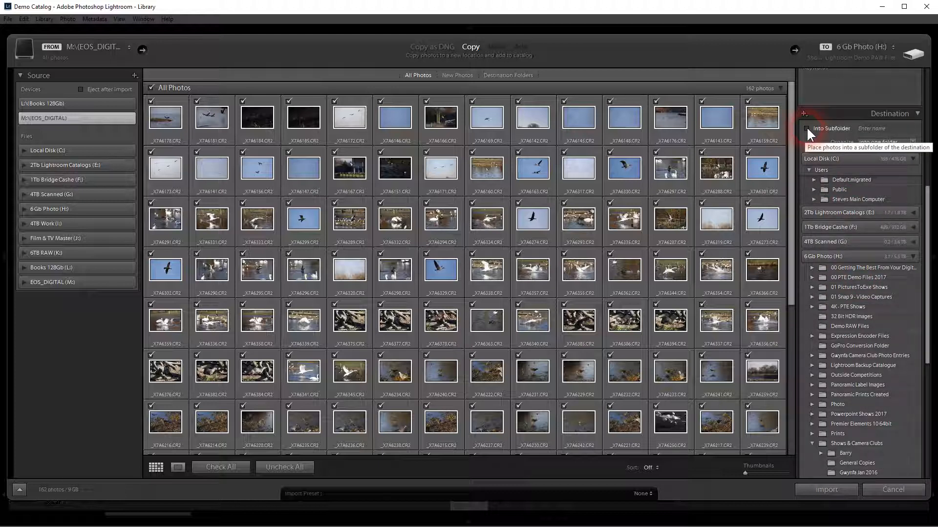
scroll(875, 310, down, 3)
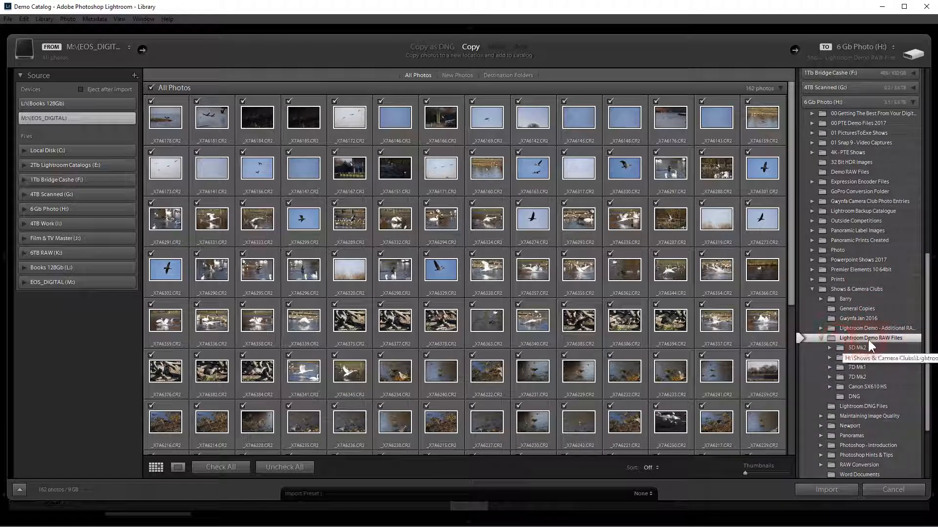
scroll(849, 337, up, 5)
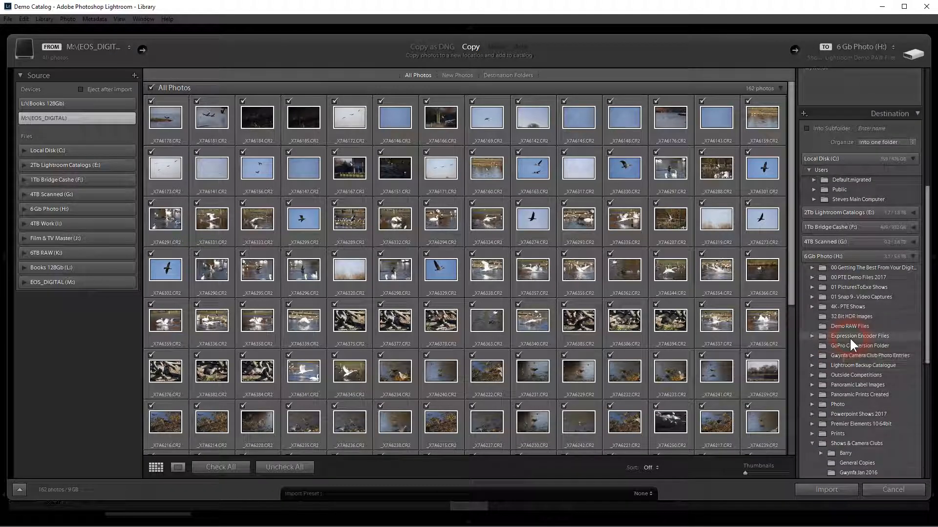
click(806, 129)
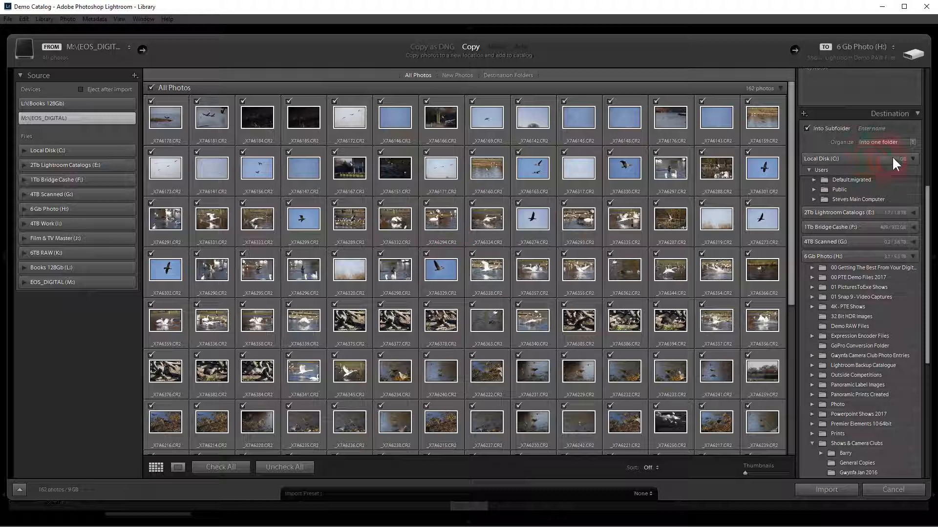
click(901, 129)
text(S)
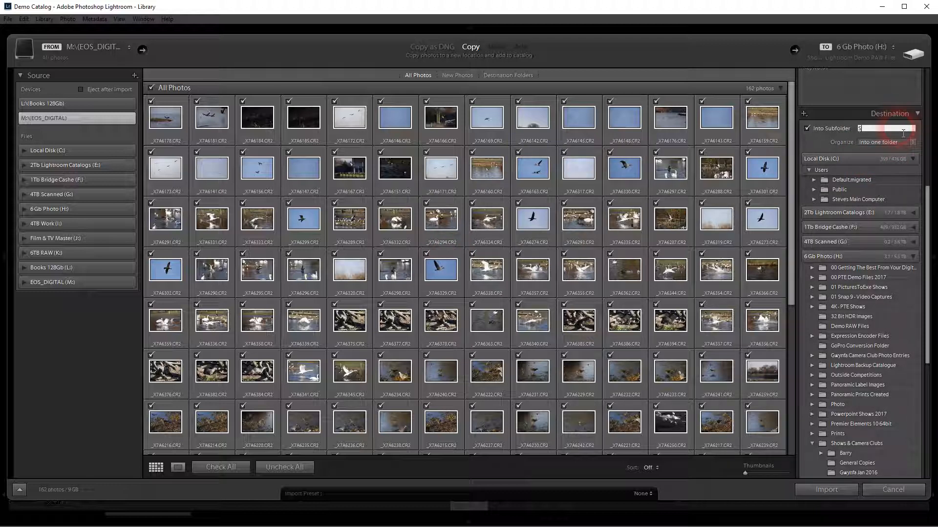
text(limbridge)
click(903, 131)
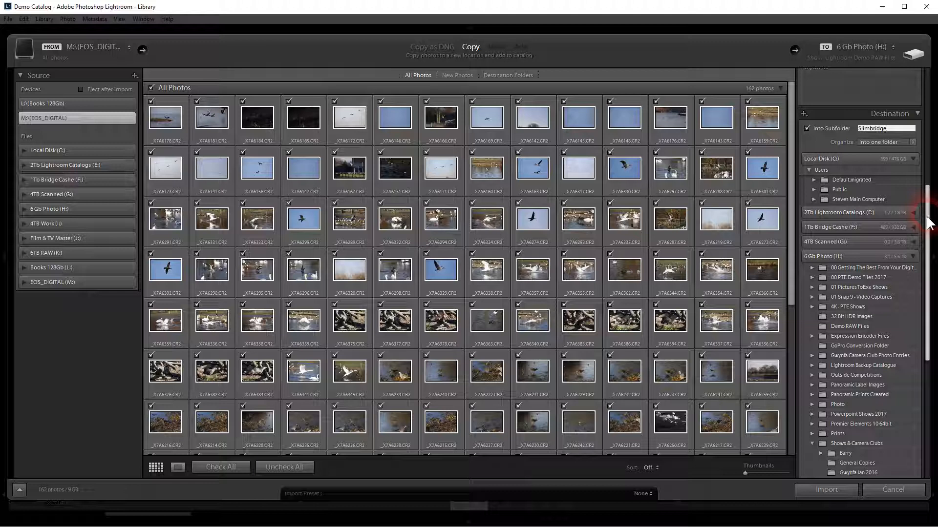
Check where the Slimbridge subfolder sits in the destination tree and start importing the photos
drag(928, 224, 934, 311)
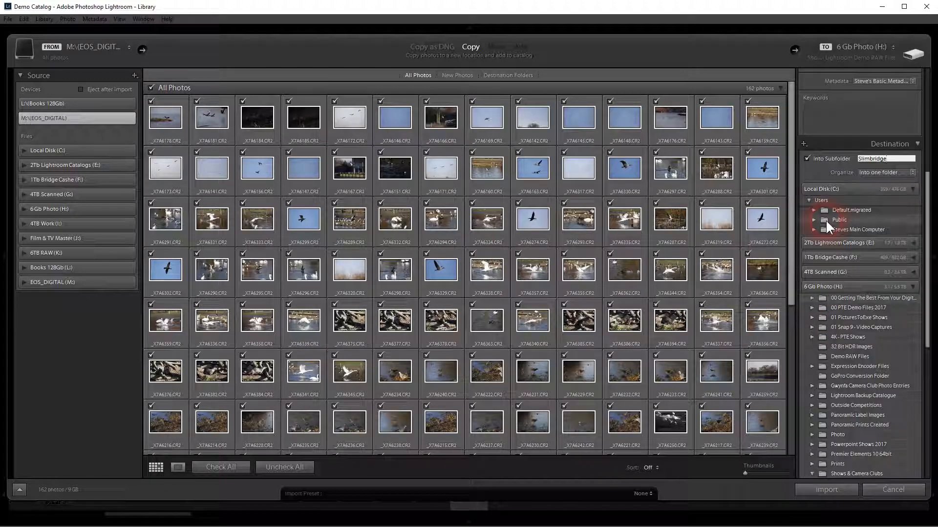
click(822, 288)
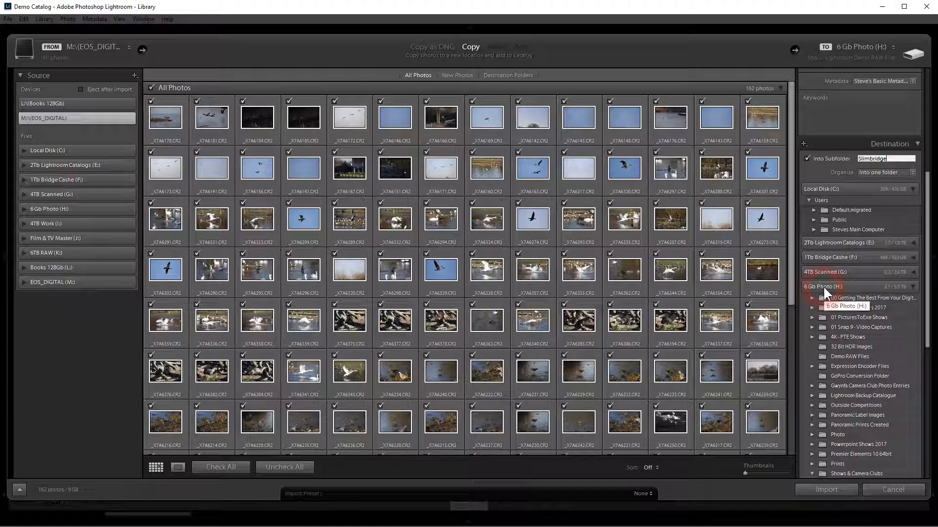
click(845, 373)
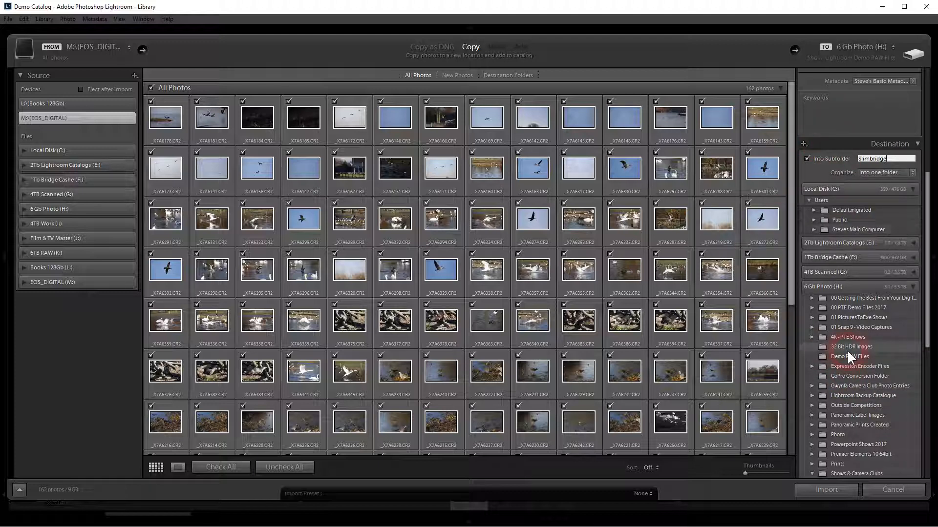
scroll(847, 350, down, 5)
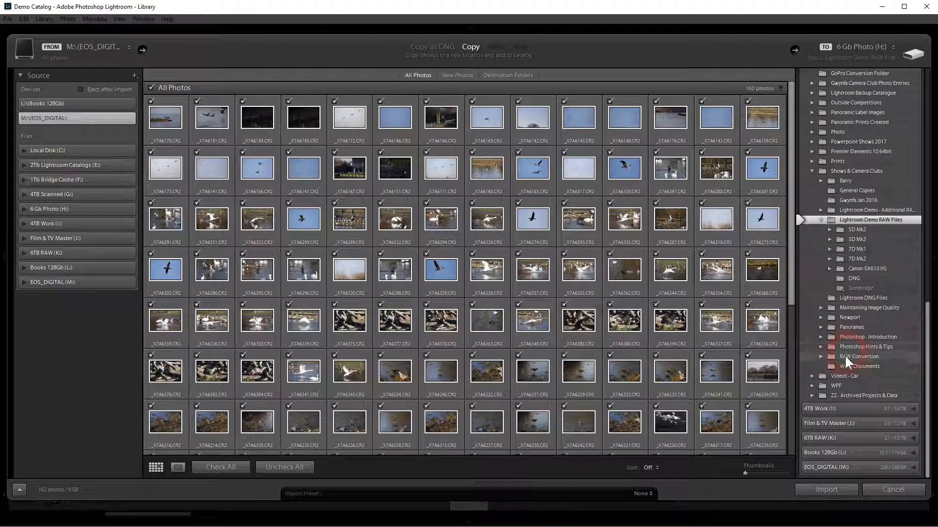
click(818, 488)
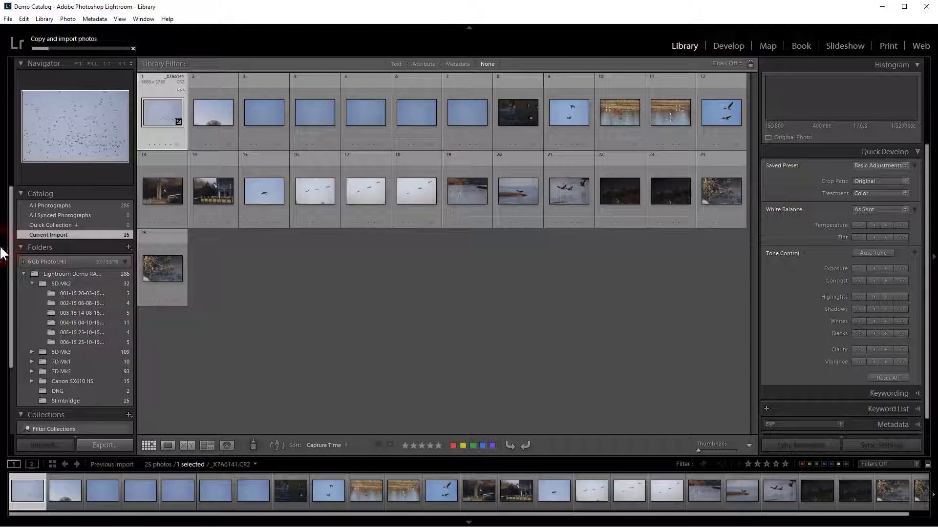
Display the photos of the newly imported Slimbridge folder in the Library
scroll(66, 318, down, 2)
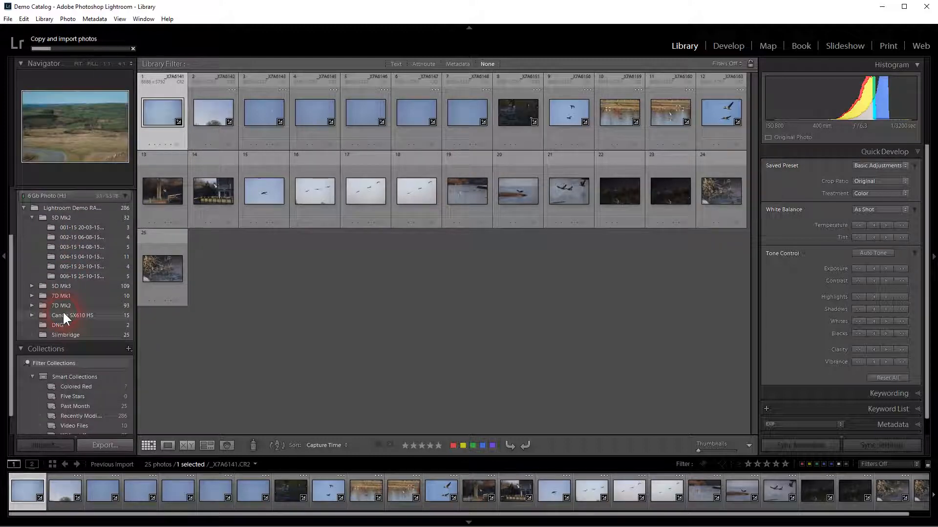
scroll(62, 311, up, 2)
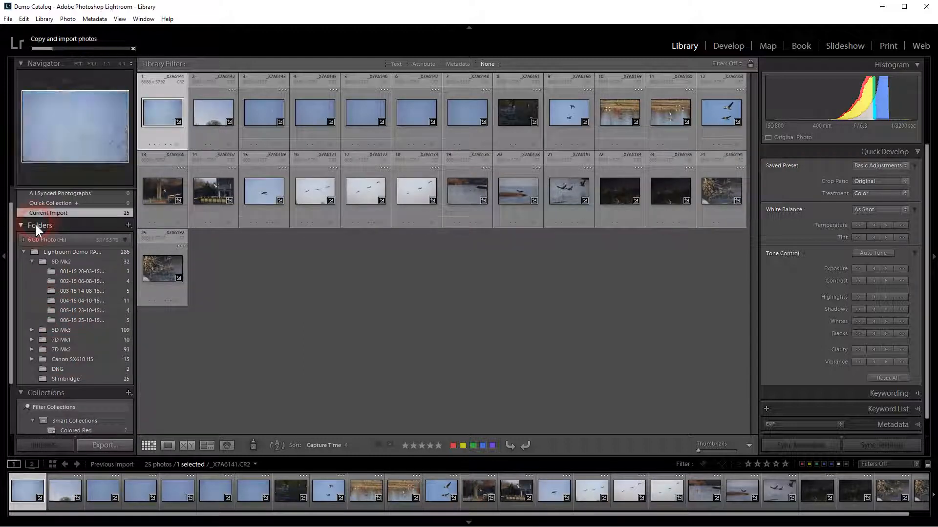
scroll(65, 286, down, 1)
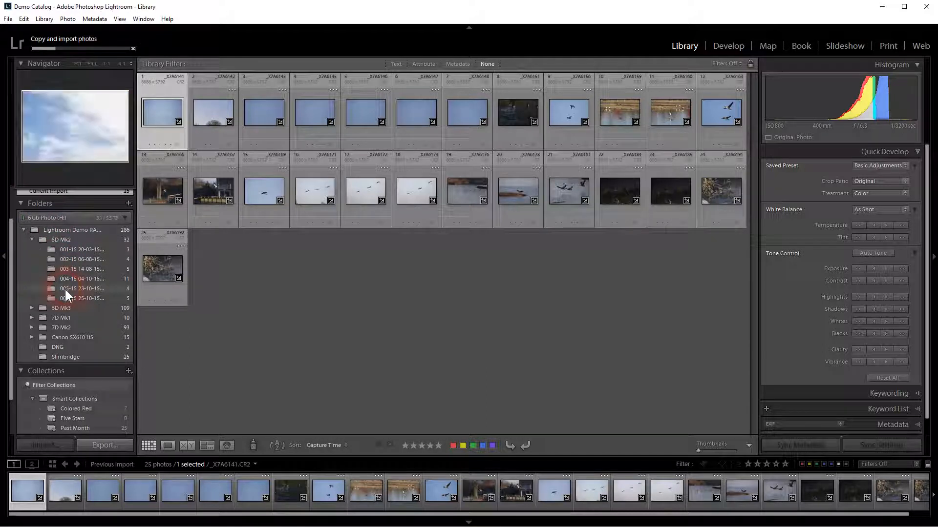
click(48, 354)
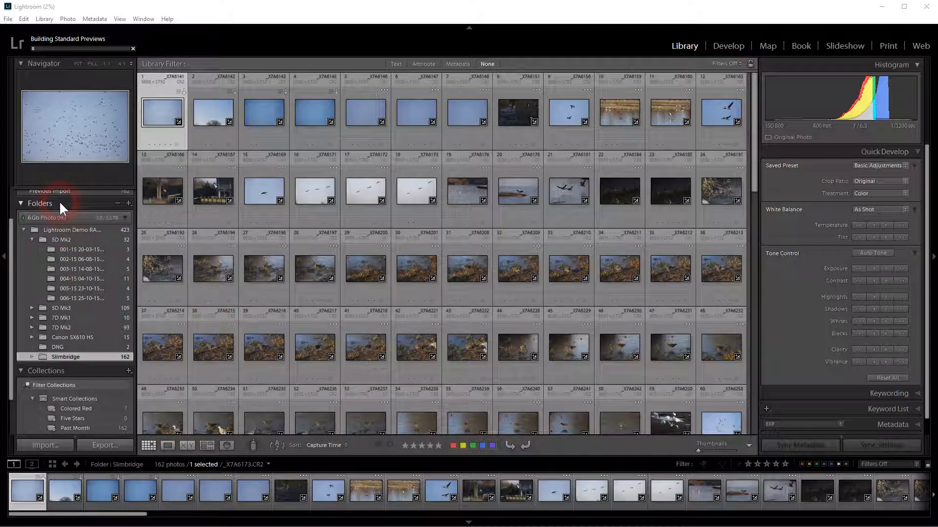
Turn on Solo Mode for the Library's navigation sections and alternate between Catalog and Folders, leaving Folders expanded
drag(11, 233, 10, 182)
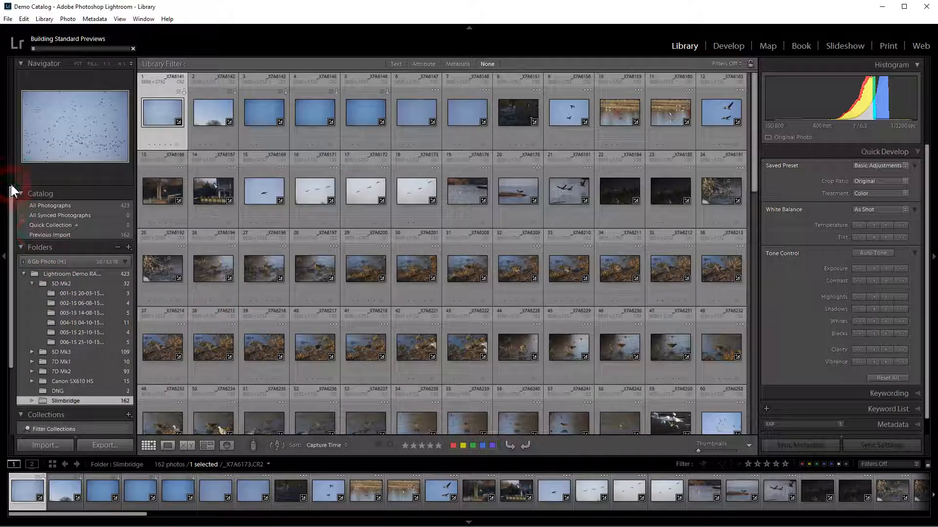
right_click(57, 245)
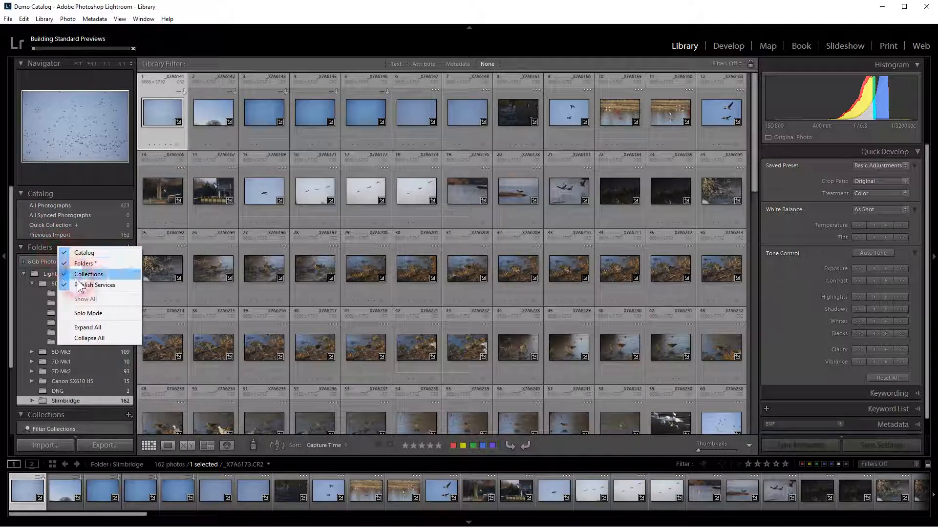
click(96, 314)
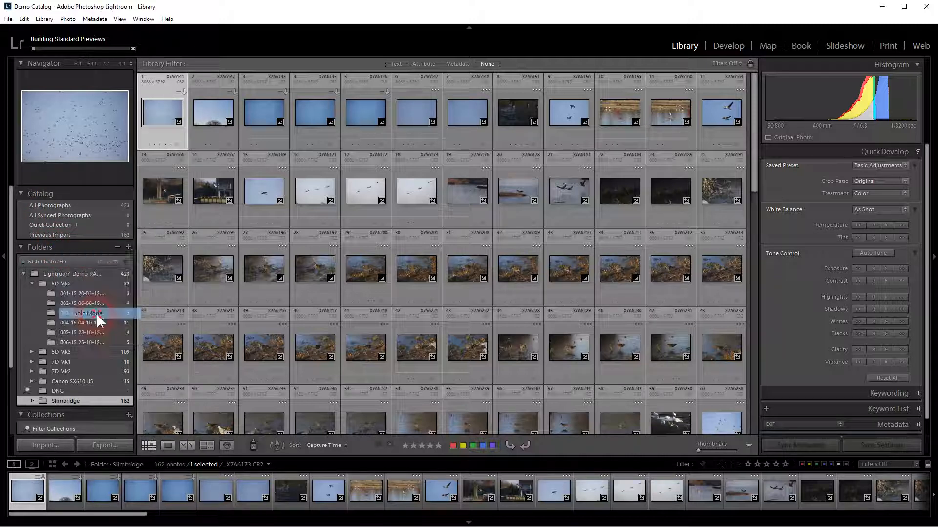
click(51, 194)
click(51, 246)
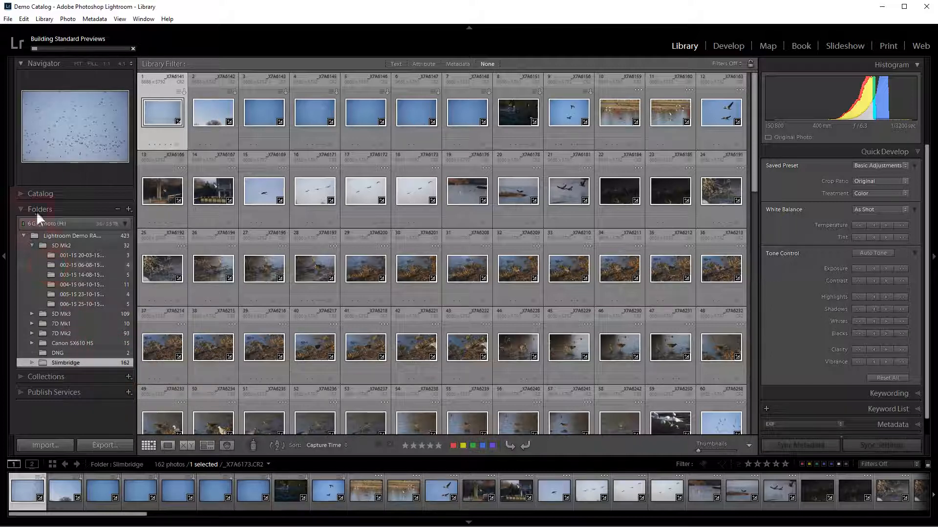
click(20, 193)
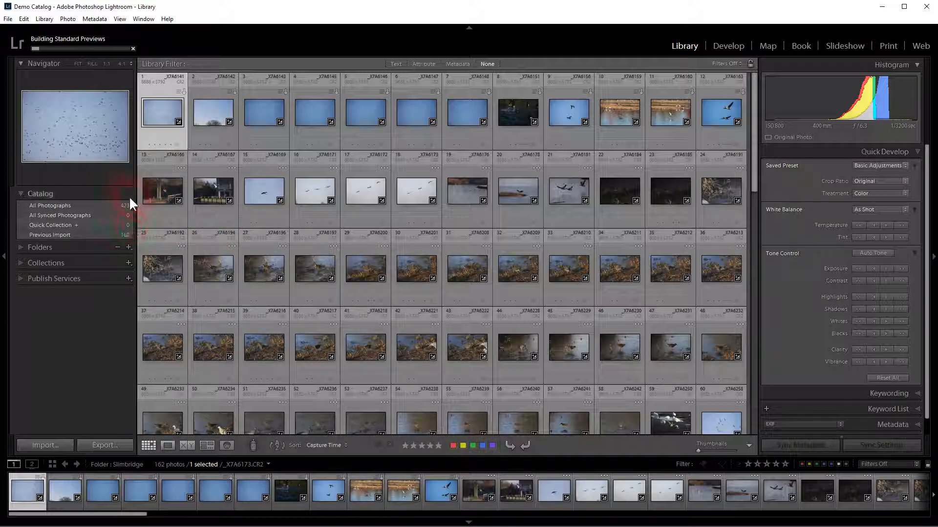
click(21, 246)
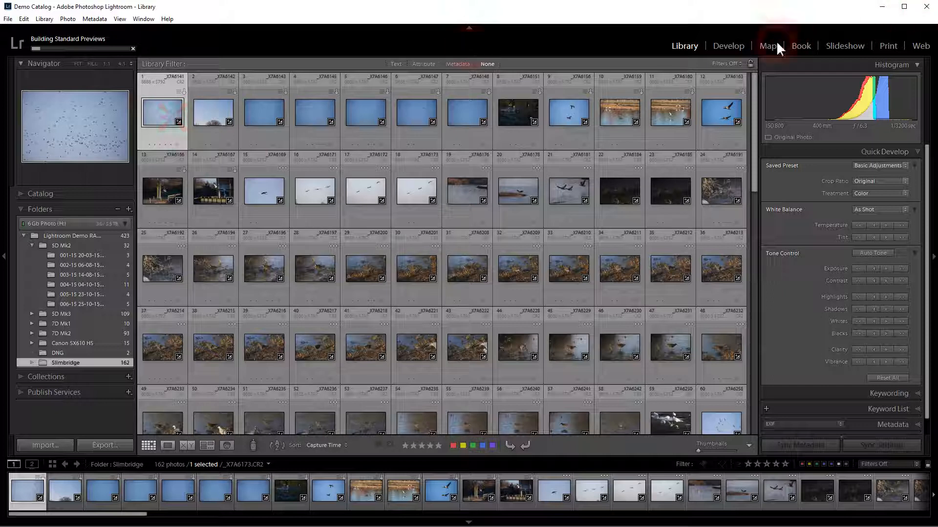
Examine the Basic, Sharpening and Noise Reduction settings of the first Slimbridge photo in Develop, and return to the Library
click(733, 44)
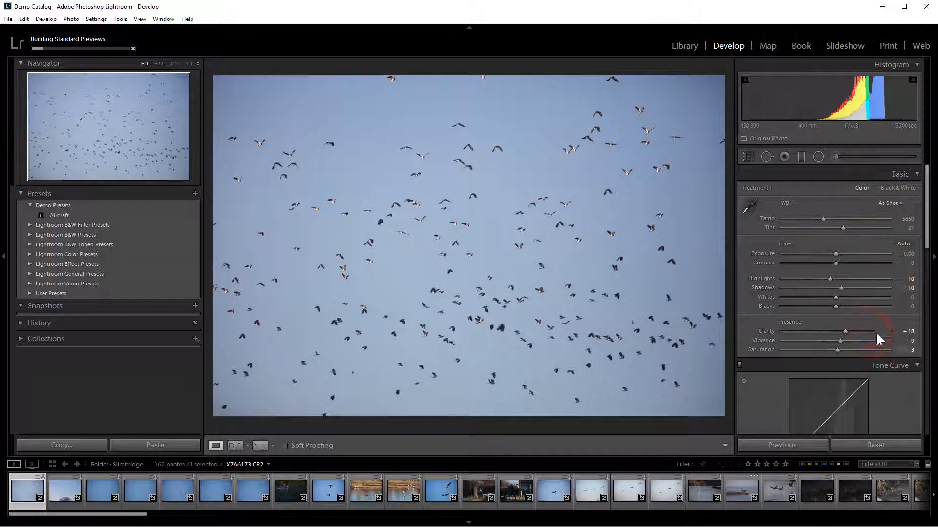
scroll(875, 332, down, 4)
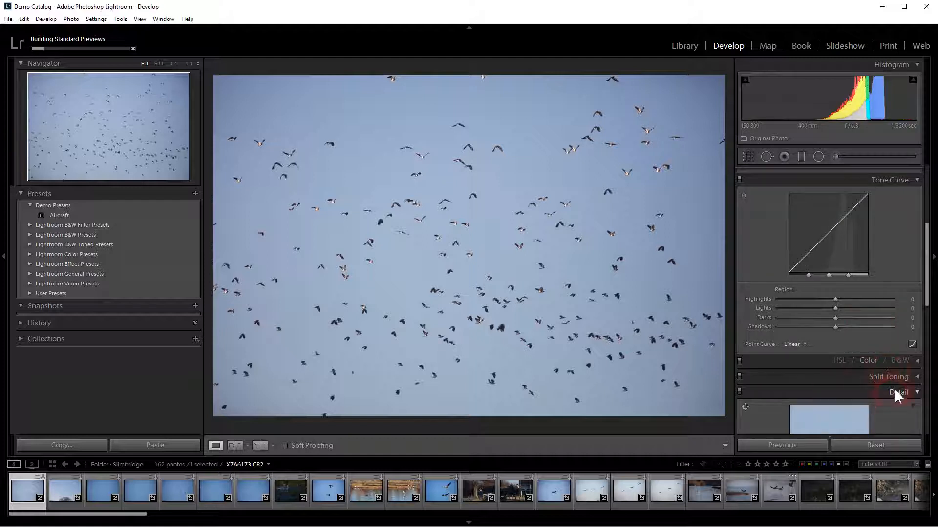
scroll(884, 391, down, 3)
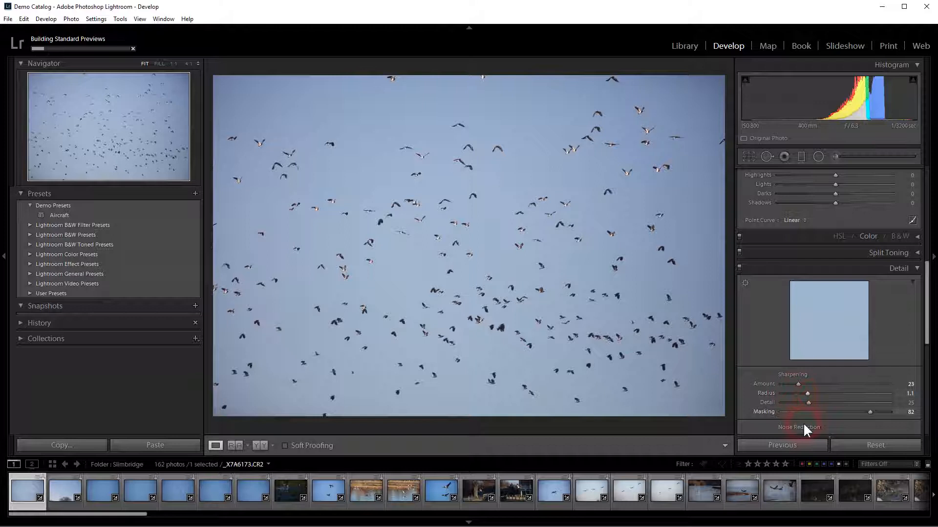
drag(927, 334, 929, 380)
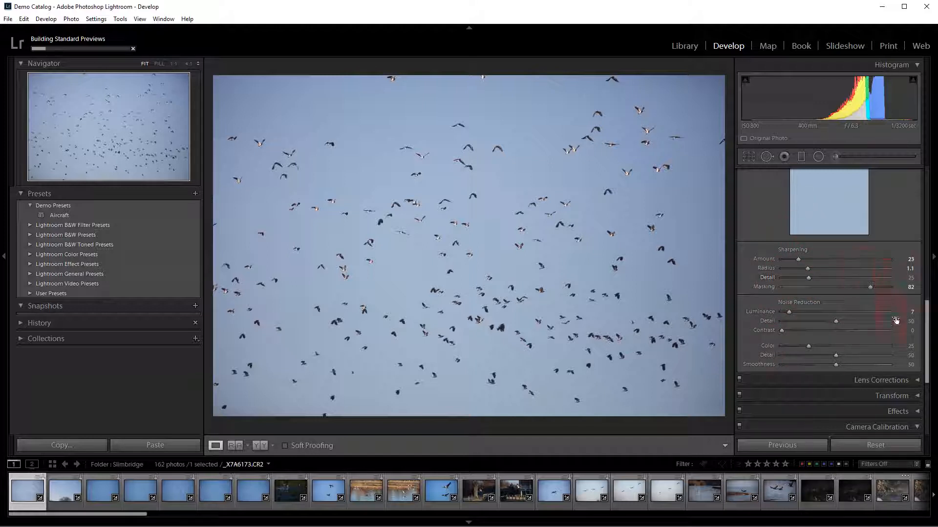
drag(927, 332, 915, 142)
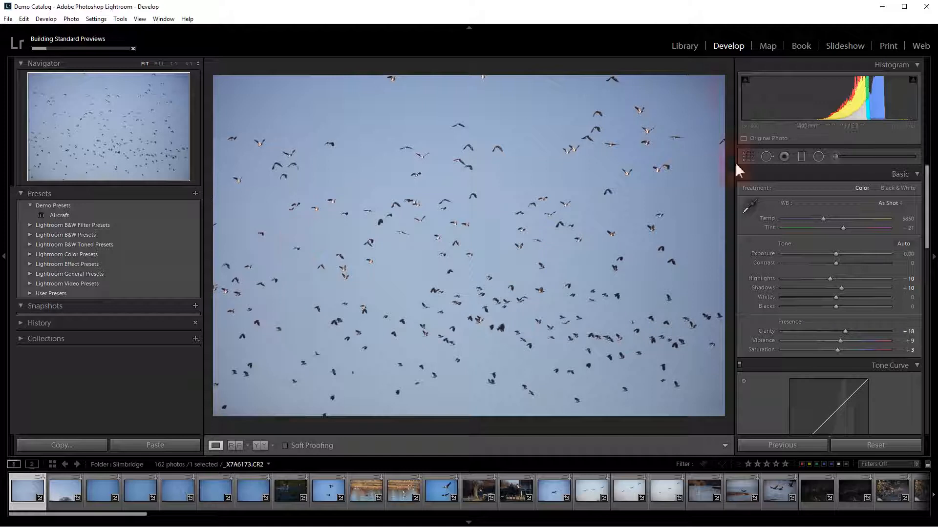
click(684, 45)
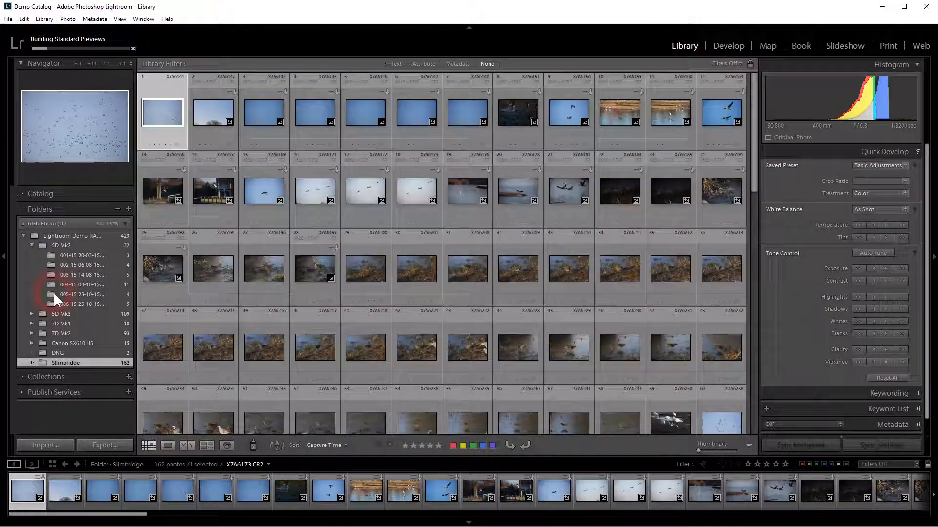